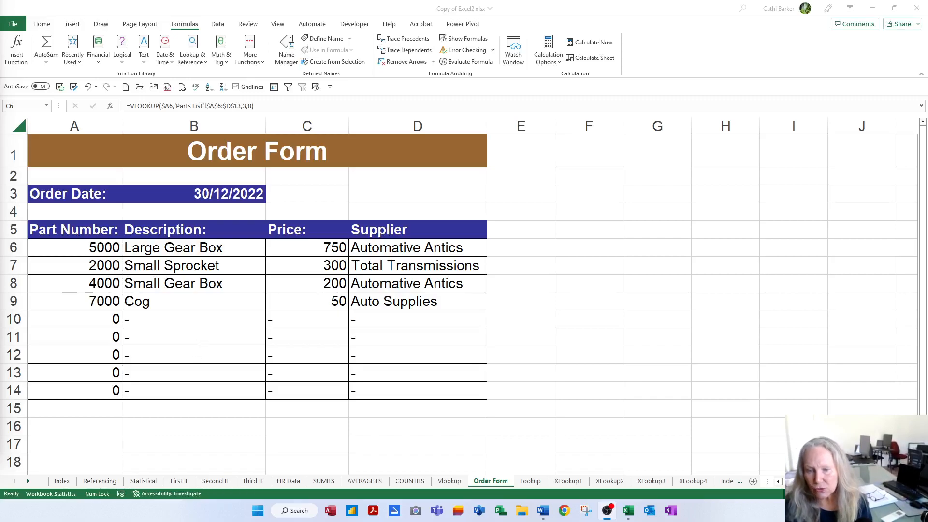
Switch to the Lookup sheet and enlarge the blank order form and parts list
left_click(535, 485)
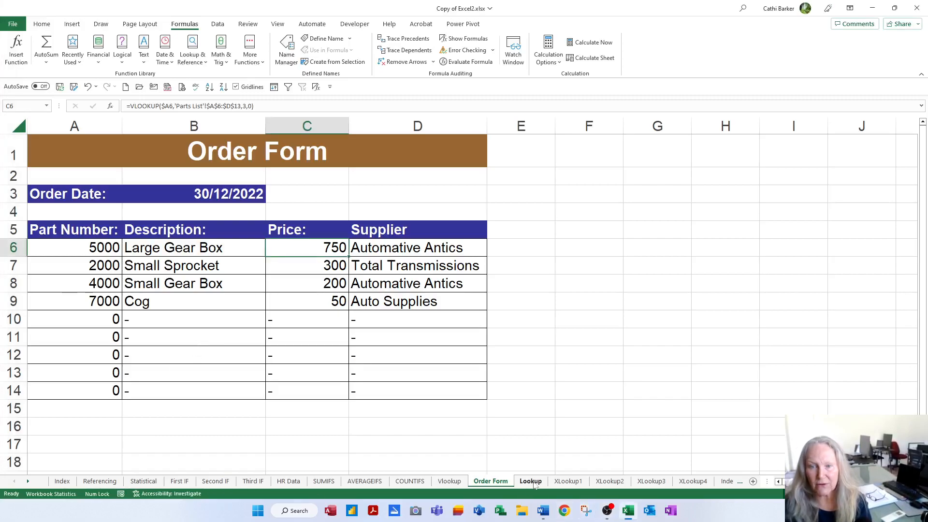
left_click(531, 481)
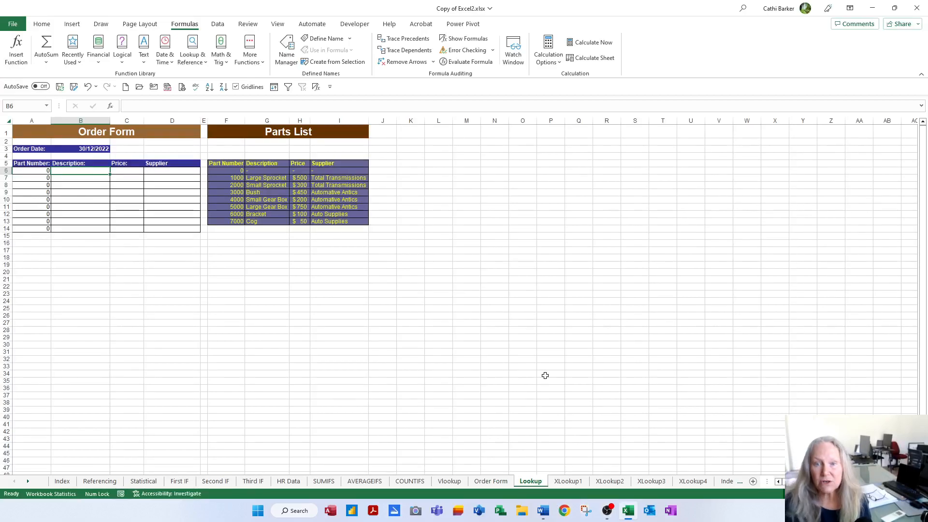
scroll(545, 375, "up", 10)
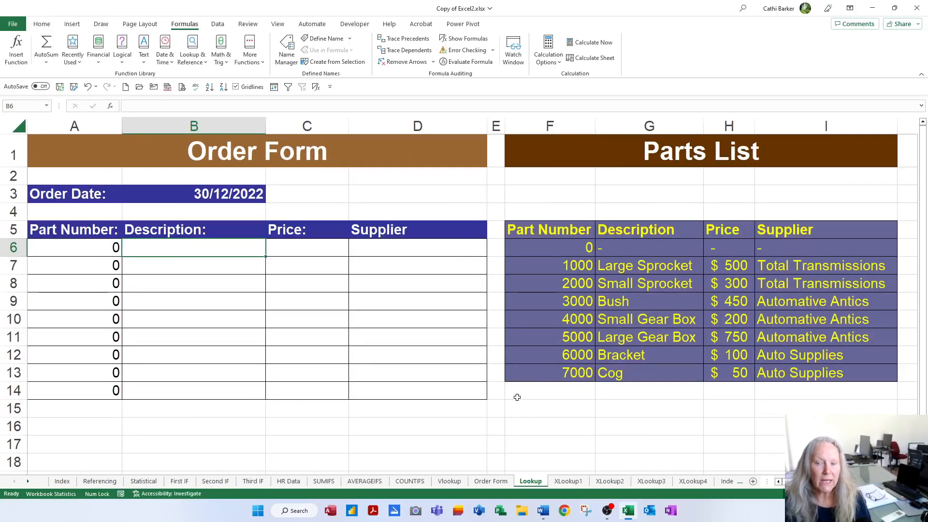
Examine the VLOOKUP formula behind the first description, in B6 of the Vlookup sheet, including its range lookup argument
left_click(450, 483)
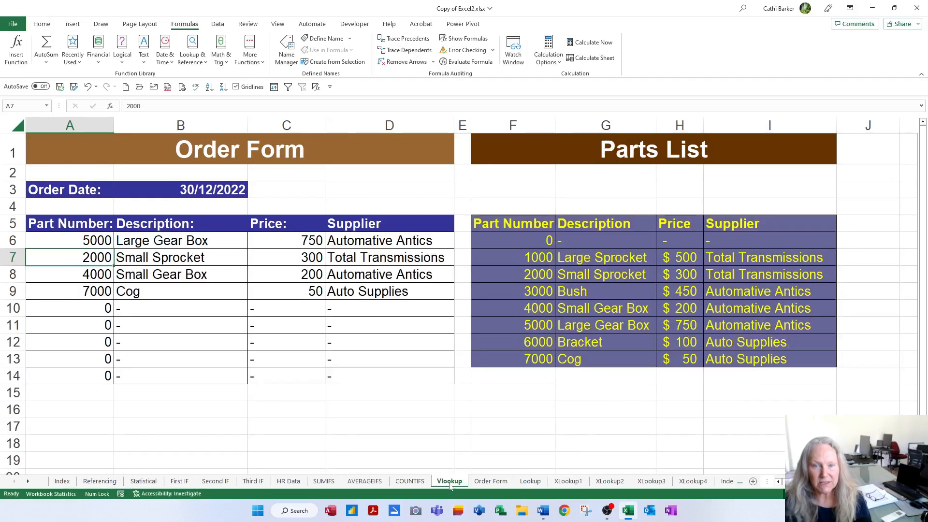
double_click(201, 245)
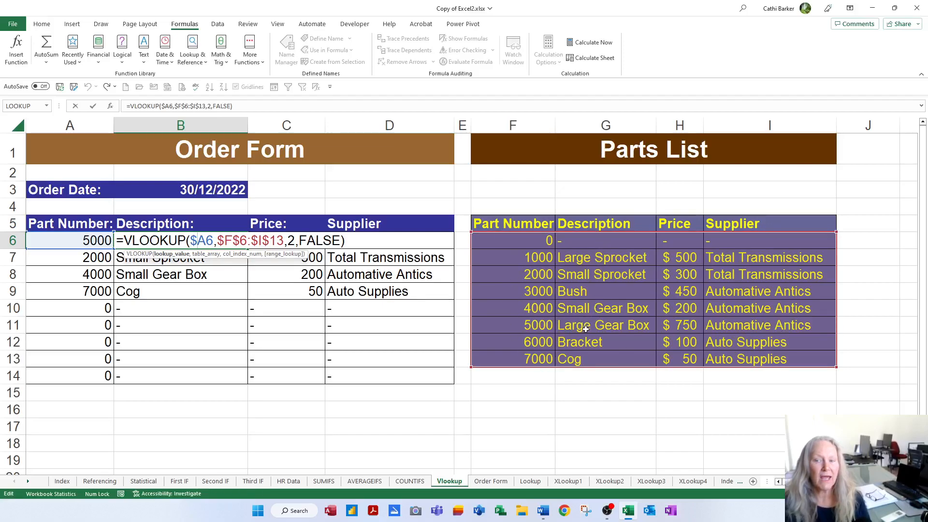
left_click(324, 240)
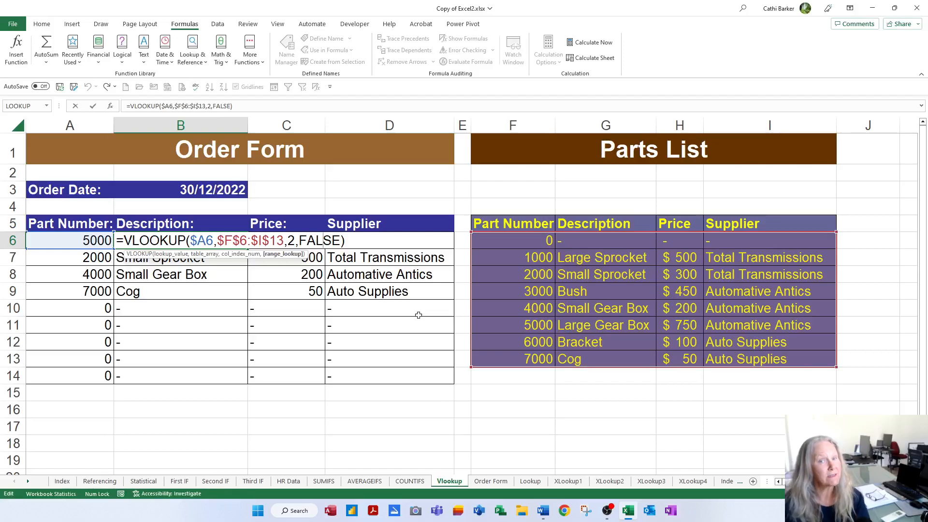
key("Return")
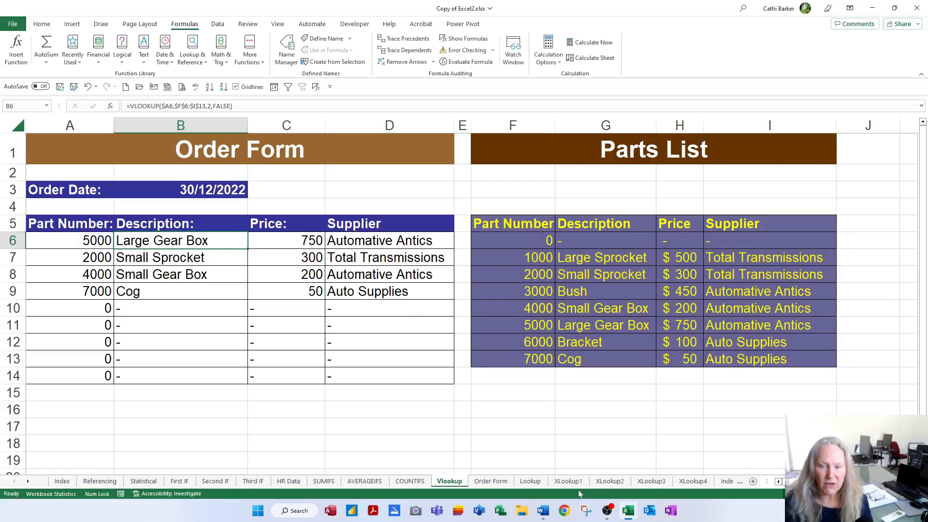
Return to the Lookup sheet and enter part number 5000 in A6
left_click(530, 481)
left_click(92, 247)
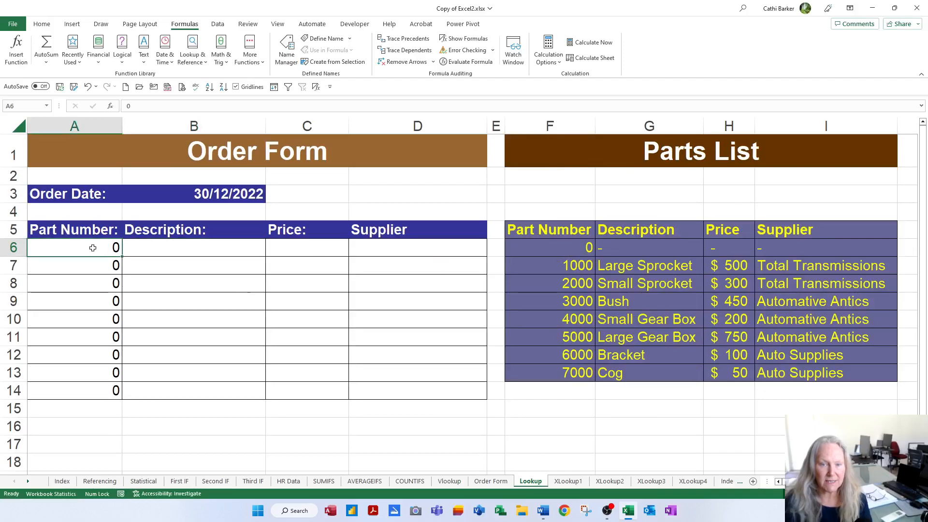
type("5000")
key("Tab")
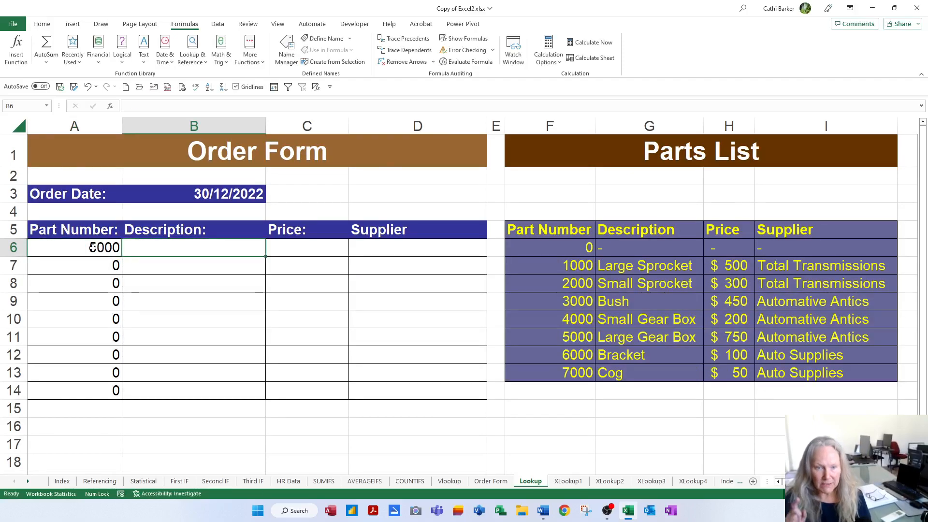
Enter a LOOKUP formula in B6 that looks up A6 in $F$6:$F$13 and returns the description from $G$6:$G$13
type("=l")
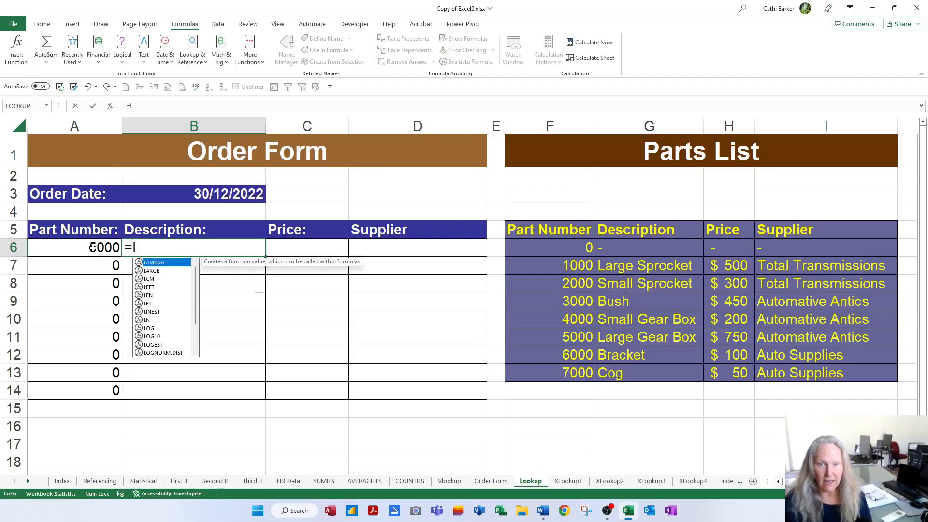
type("o")
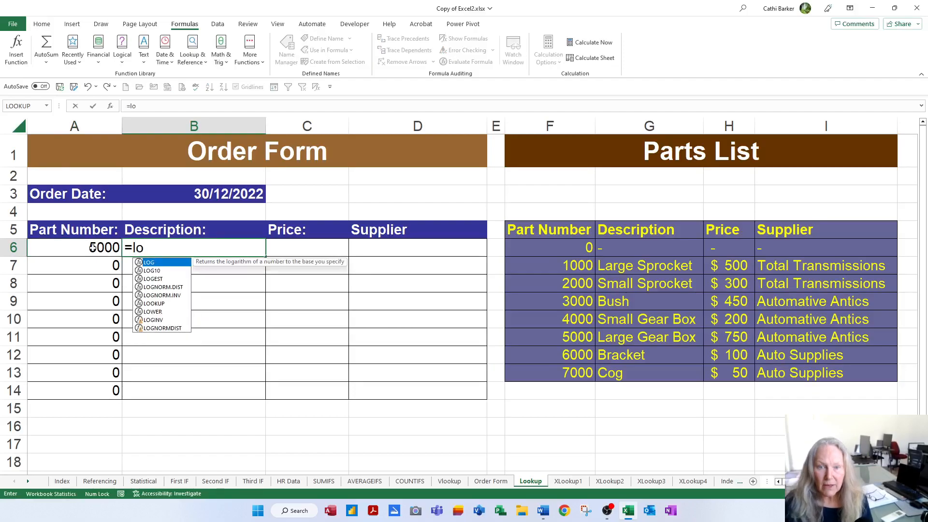
double_click(160, 304)
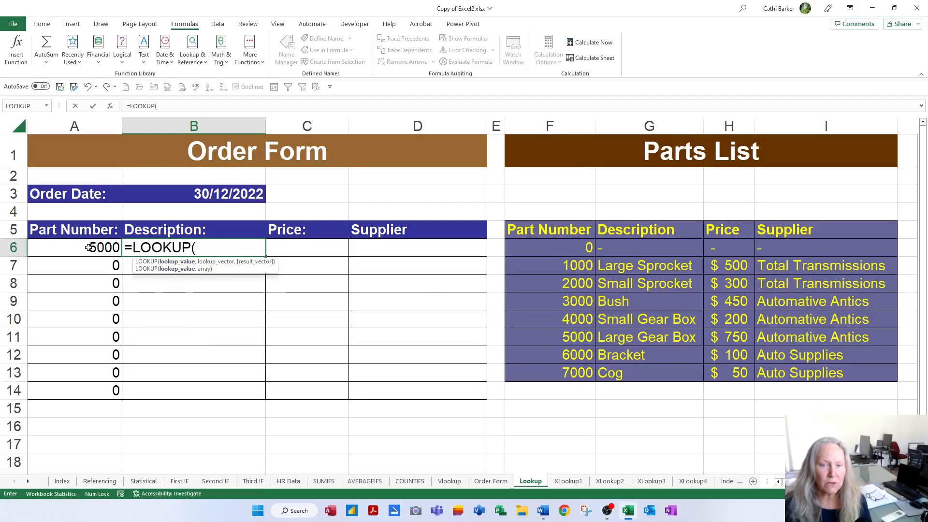
left_click(89, 248)
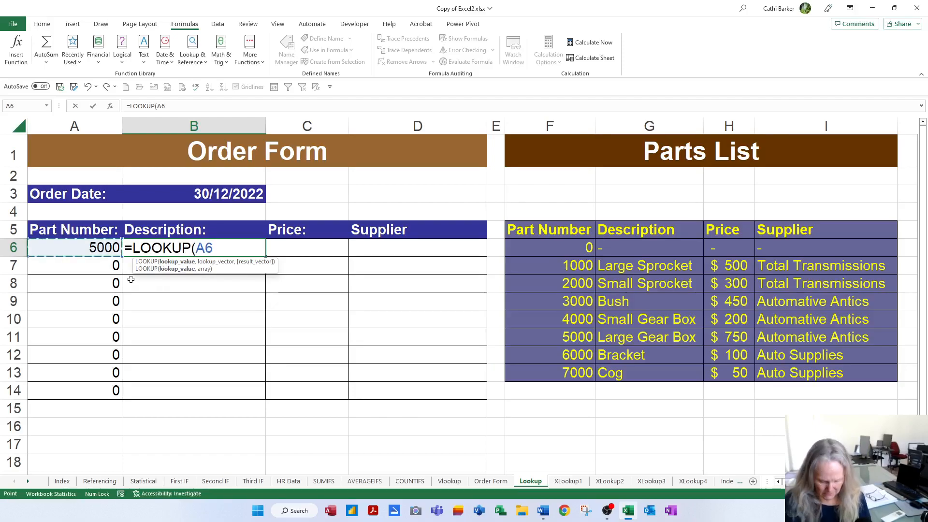
type(",")
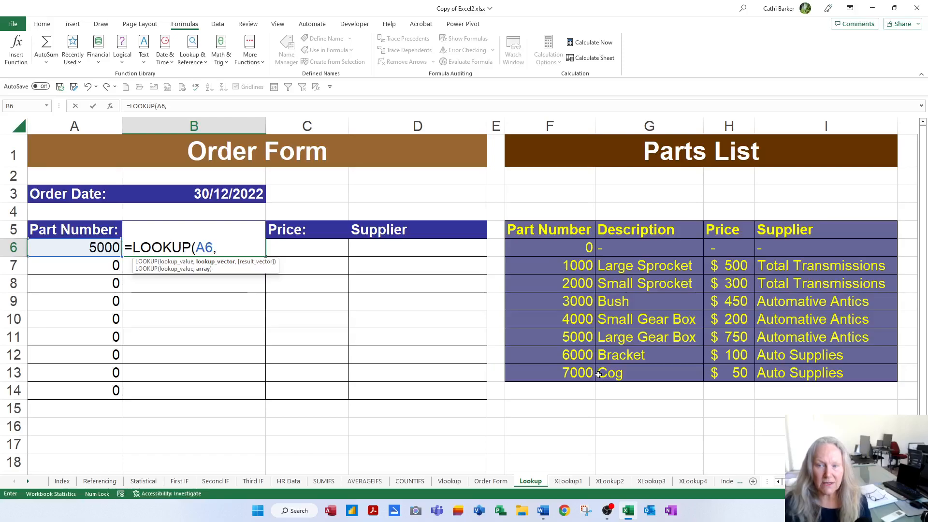
left_click(570, 249)
left_click_drag(571, 250, 574, 371)
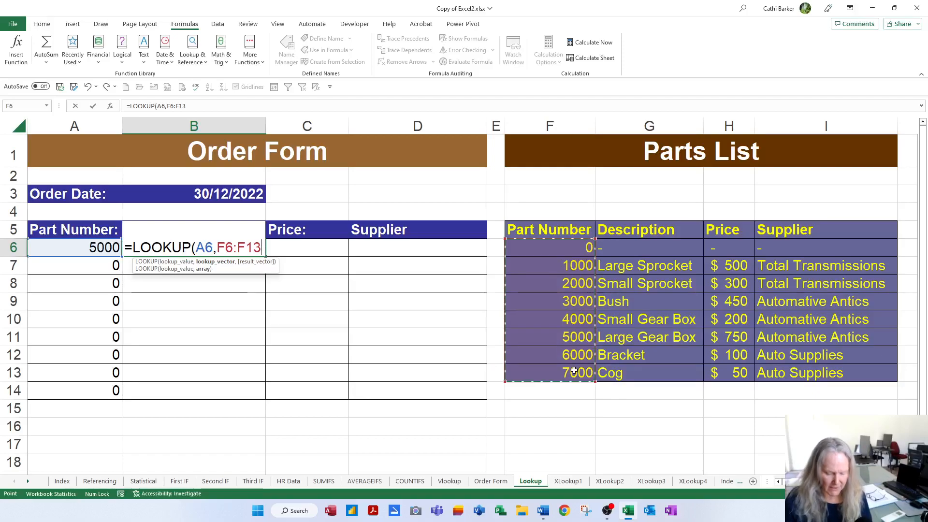
key("F4")
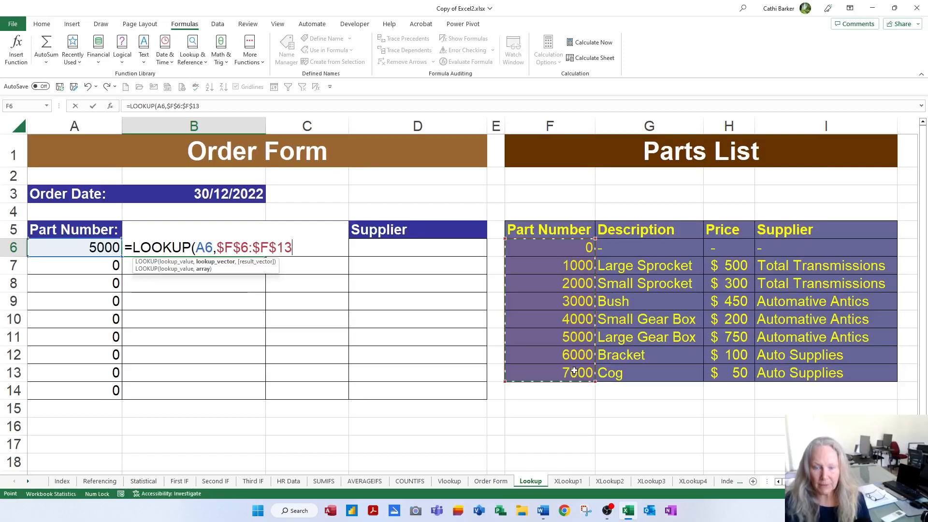
type(",")
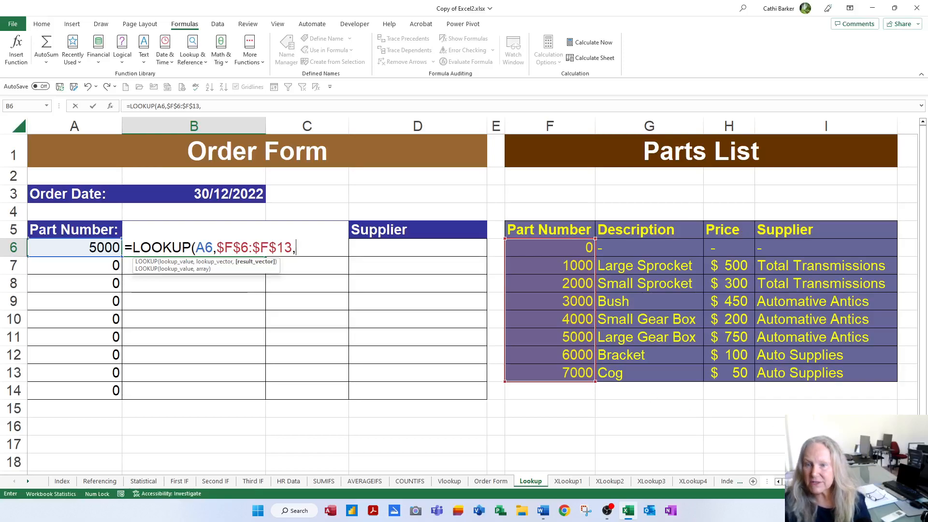
left_click_drag(666, 249, 660, 367)
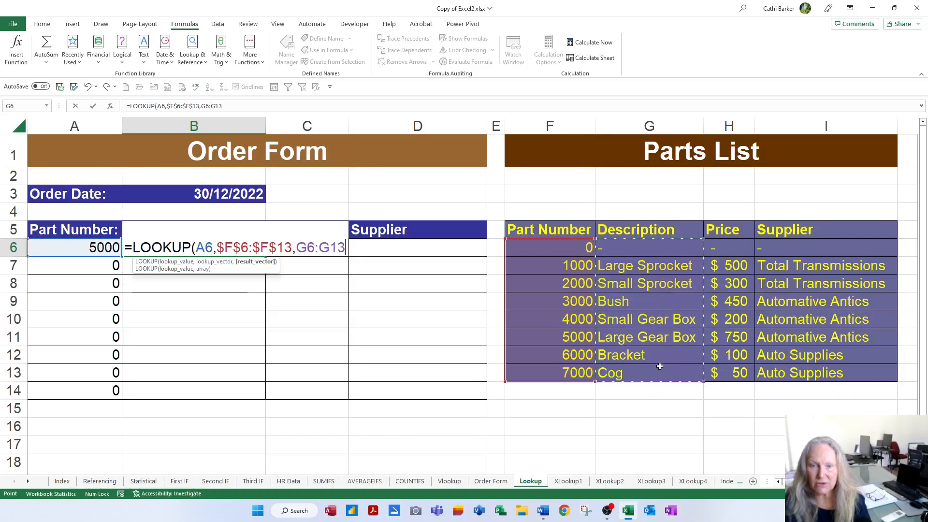
key("F4")
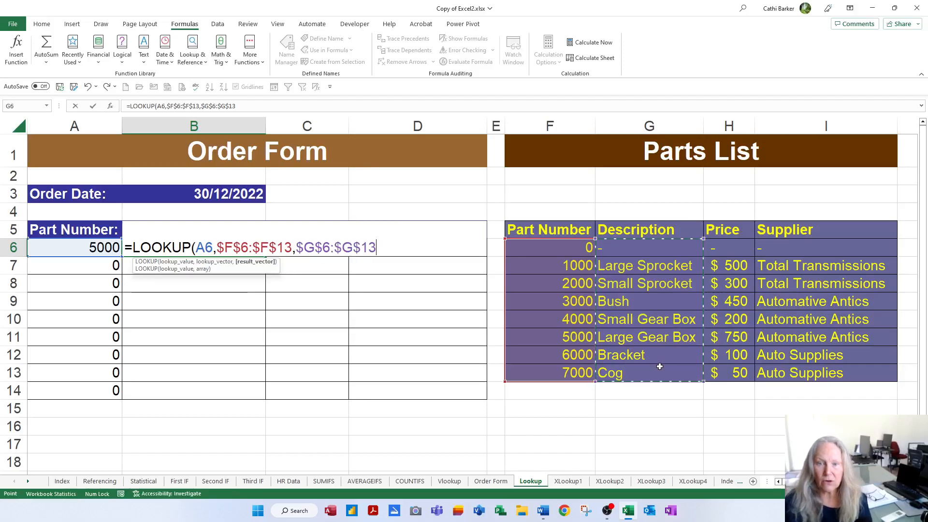
key("Return")
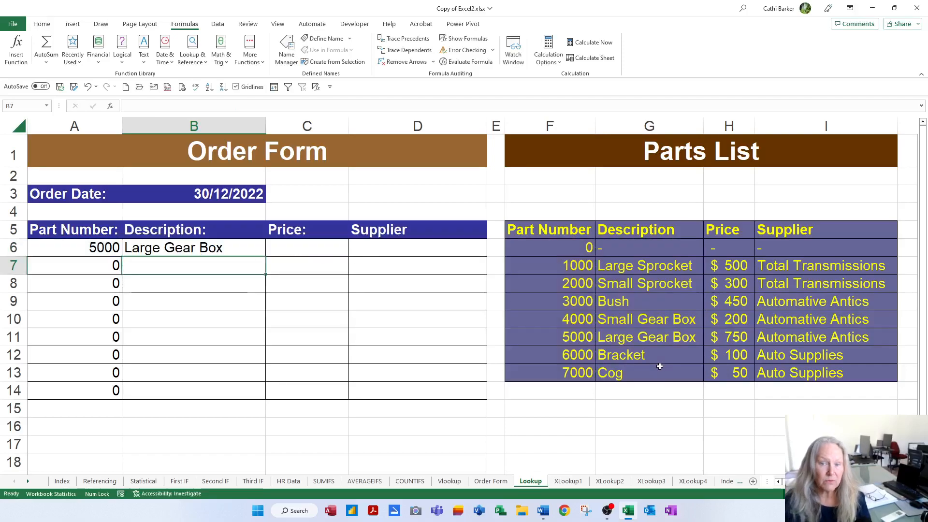
Review the LOOKUP formula in B6 and fill it down the Description column to B14
left_click(235, 250)
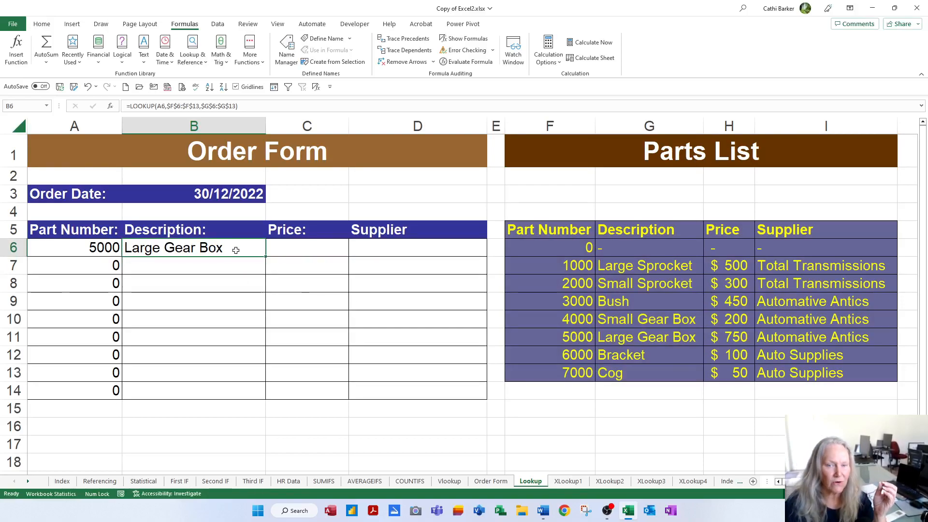
double_click(236, 250)
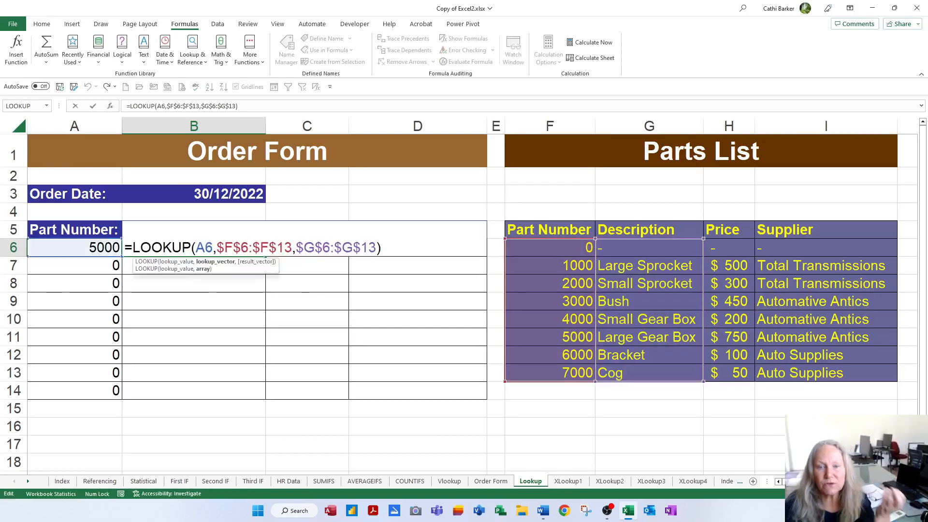
key("Return")
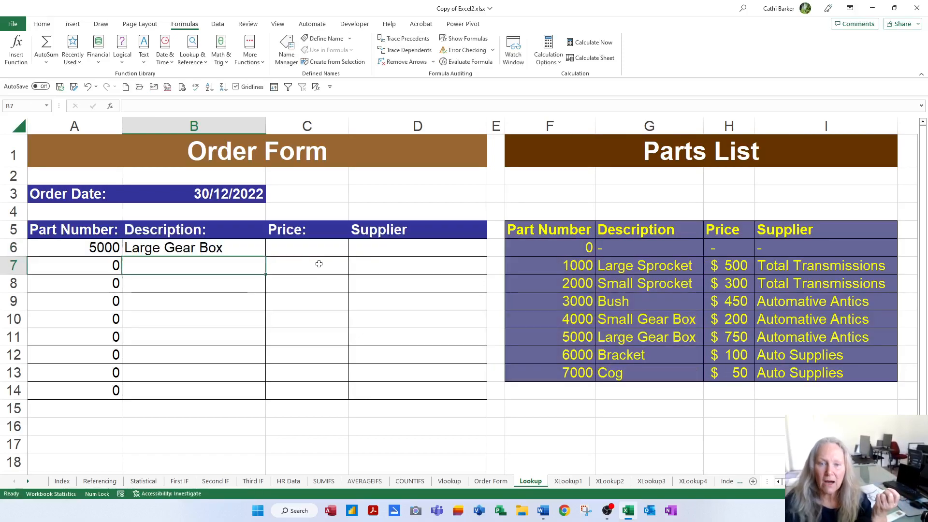
left_click(239, 247)
left_click(267, 252)
left_click(259, 253)
double_click(265, 256)
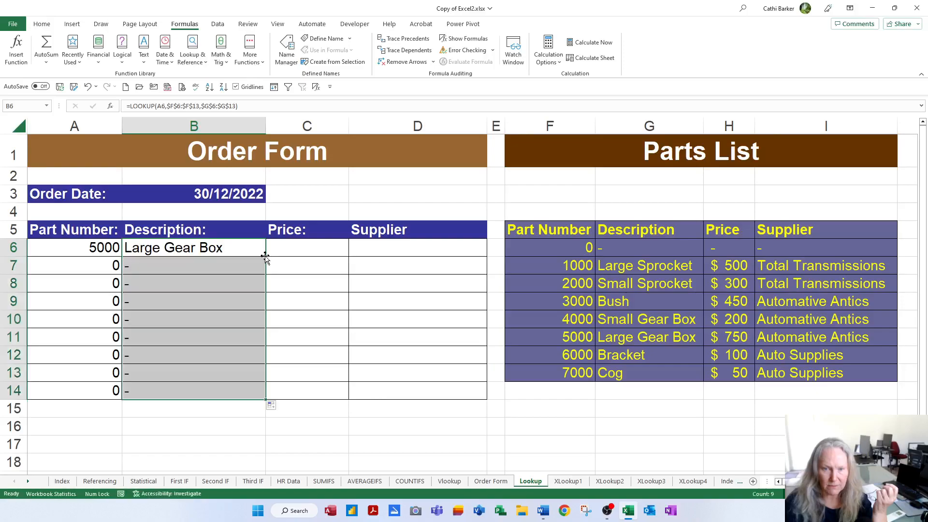
Enter part numbers 2000, 4000 and 8000 in A7, A8 and A9
left_click(92, 264)
type("2000")
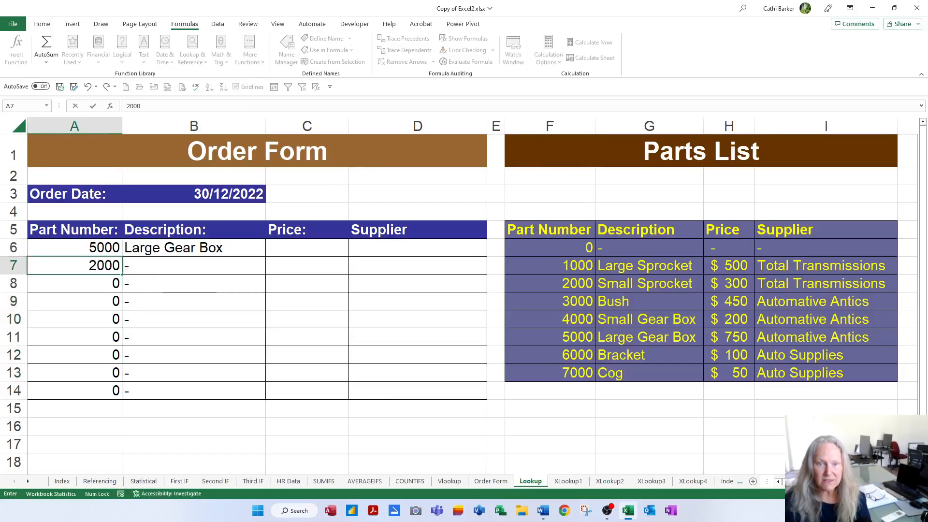
key("Return")
type("4000")
key("Return")
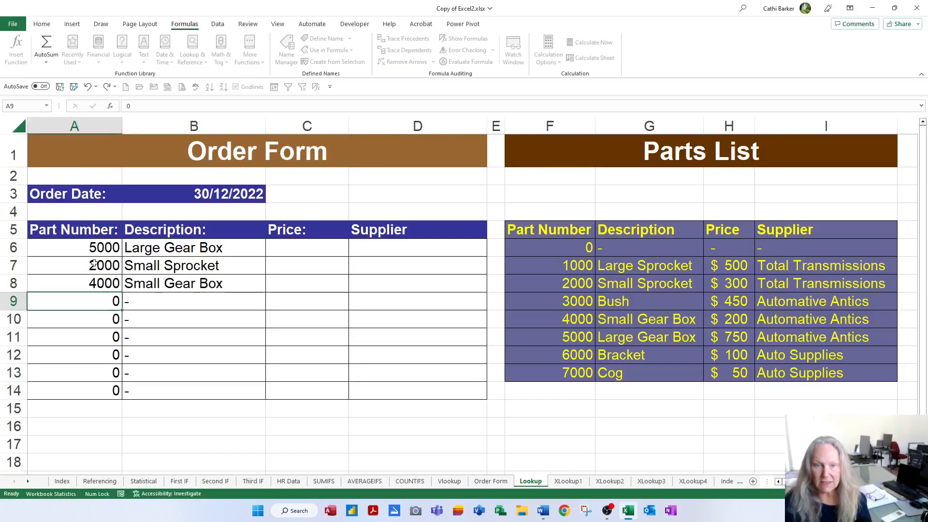
type("8000")
key("Return")
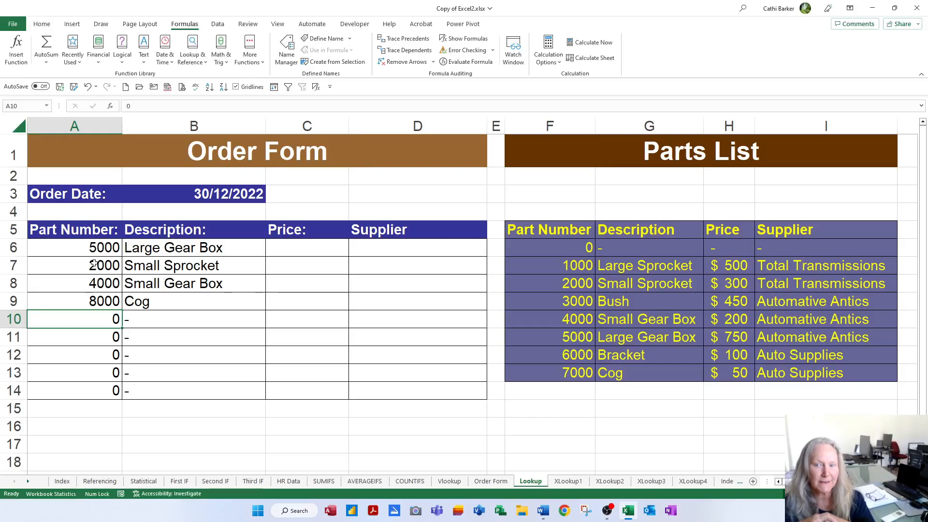
Change the part number in A9 to 7000
key("Up")
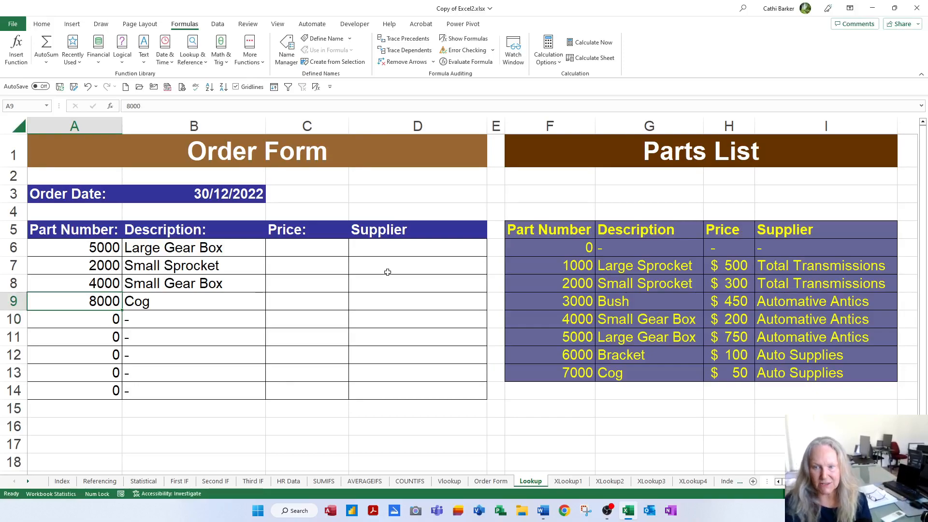
type("7000")
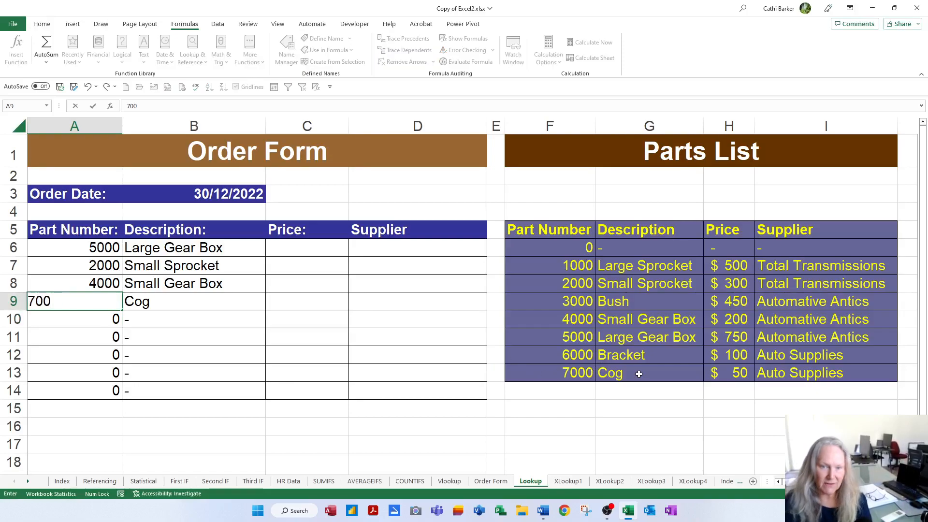
key("Return")
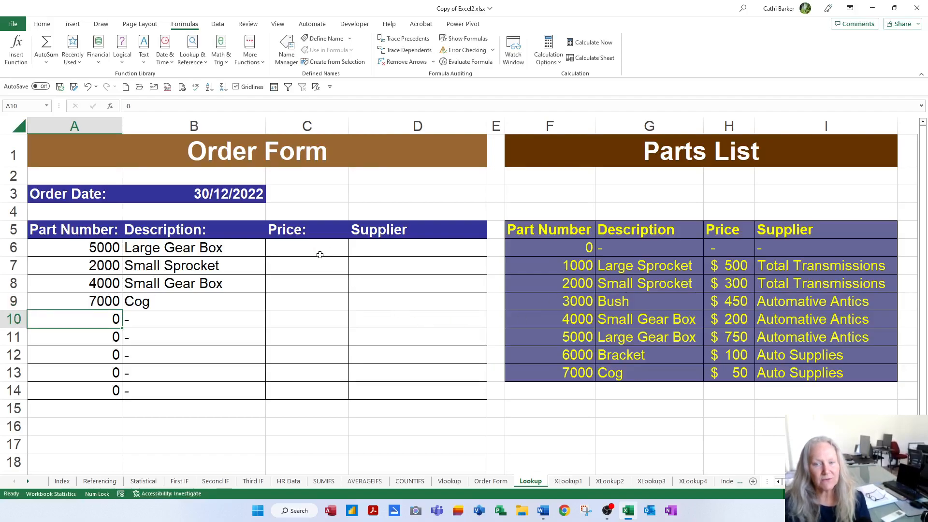
Lock the column of the lookup value in B6's LOOKUP formula so the reference reads $A6
double_click(218, 248)
left_click(206, 248)
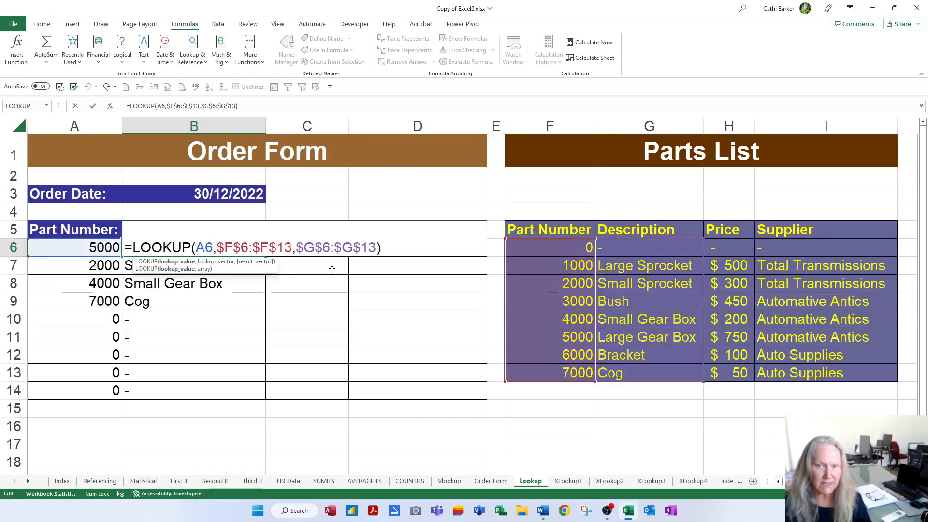
key("F4")
key("F4")
key("F4")
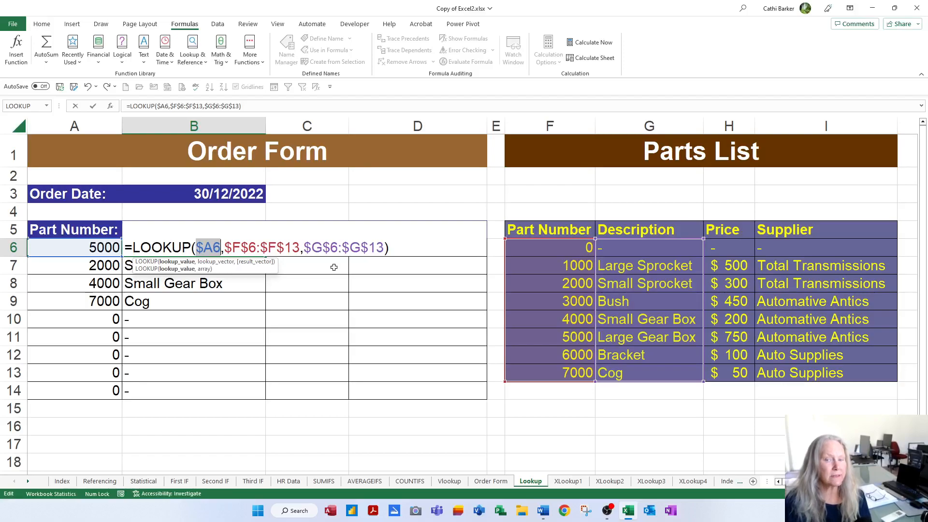
key("Return")
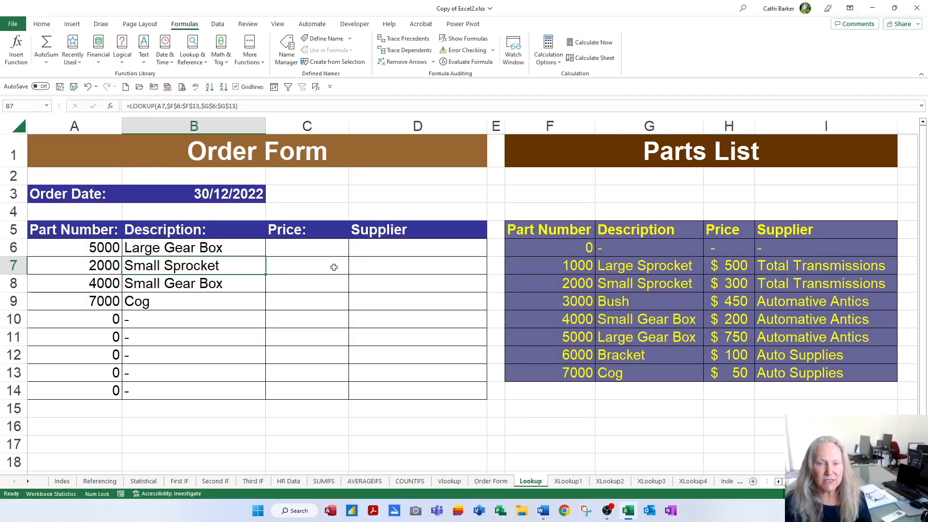
Fill the LOOKUP formula from B6 across to the Price and Supplier cells C6 and D6
left_click(240, 252)
left_click_drag(266, 256, 472, 254)
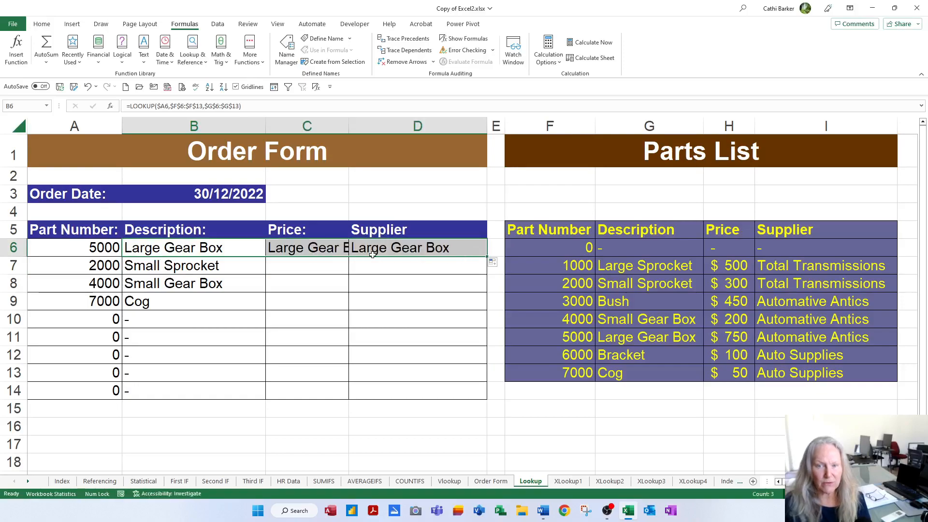
Change the result range in the LOOKUP formula of Price cell C6 to the parts list's Price column, $H$6:$H$13
left_click(305, 250)
double_click(306, 249)
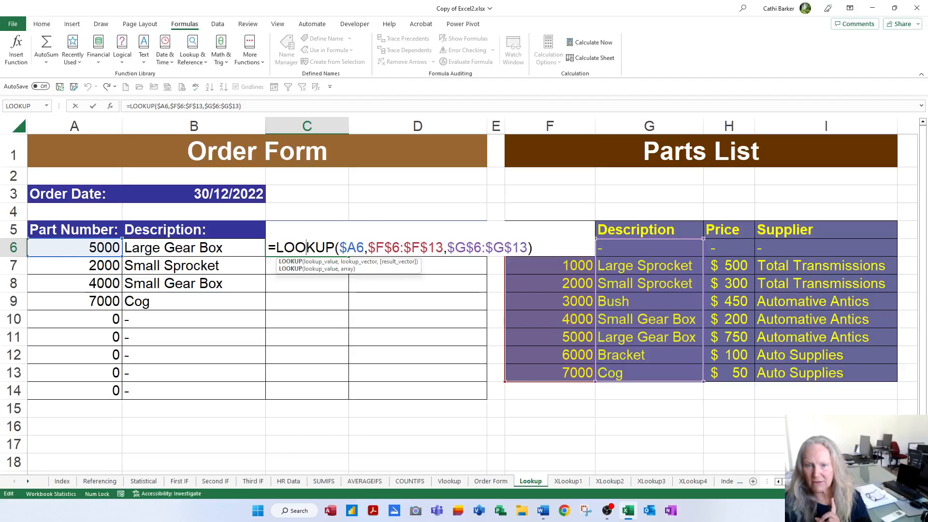
left_click(482, 248)
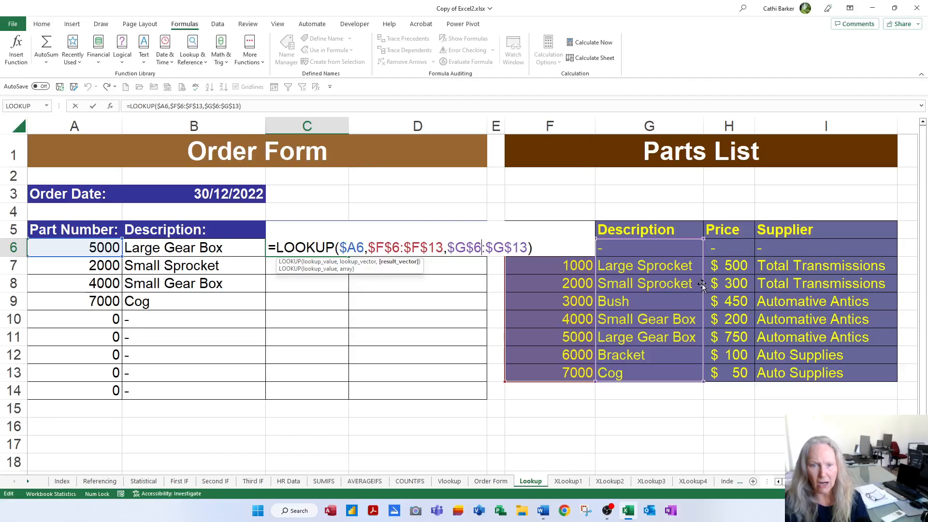
left_click_drag(703, 287, 713, 289)
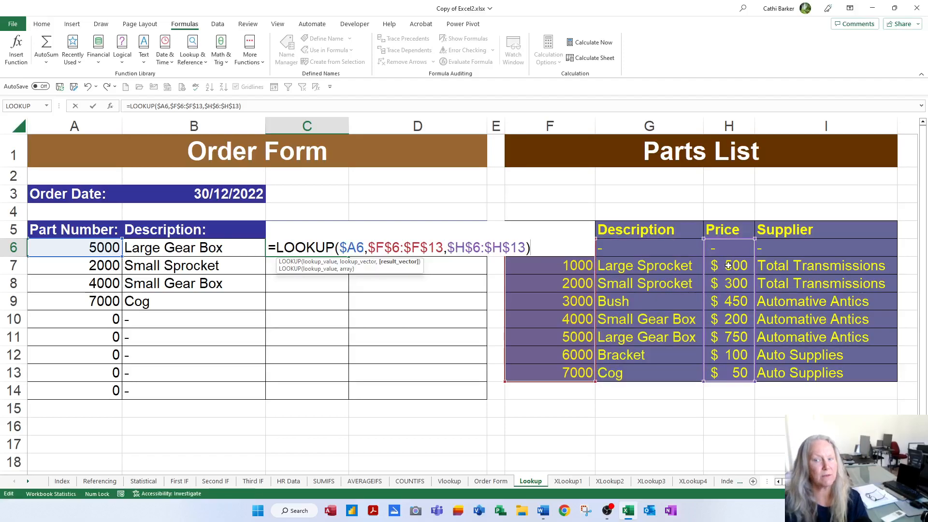
key("Return")
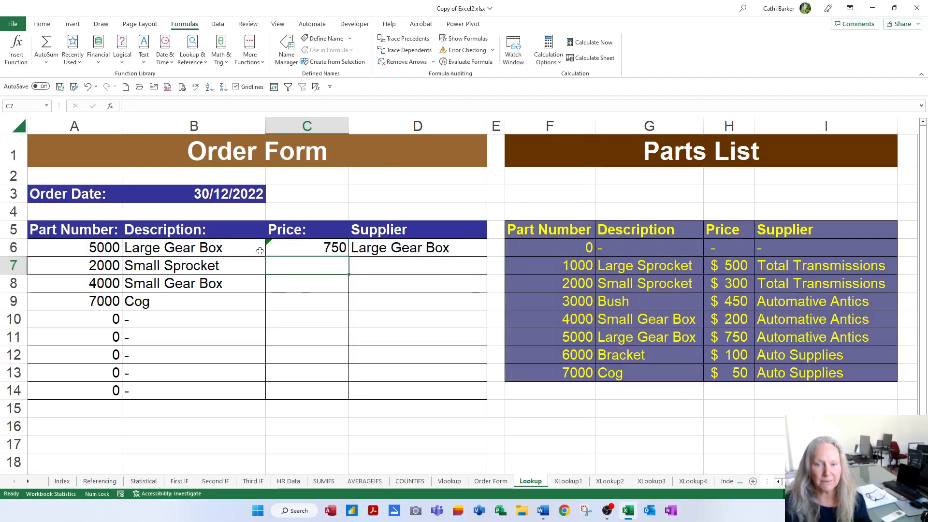
Change the result range in the LOOKUP formula of Supplier cell D6 to the parts list's Supplier column, $I$6:$I$13
double_click(408, 247)
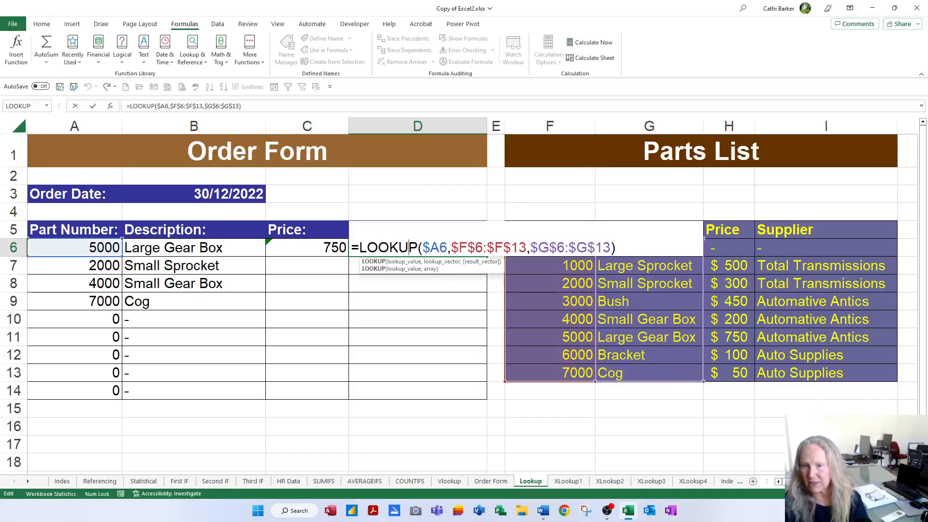
left_click_drag(704, 288, 775, 288)
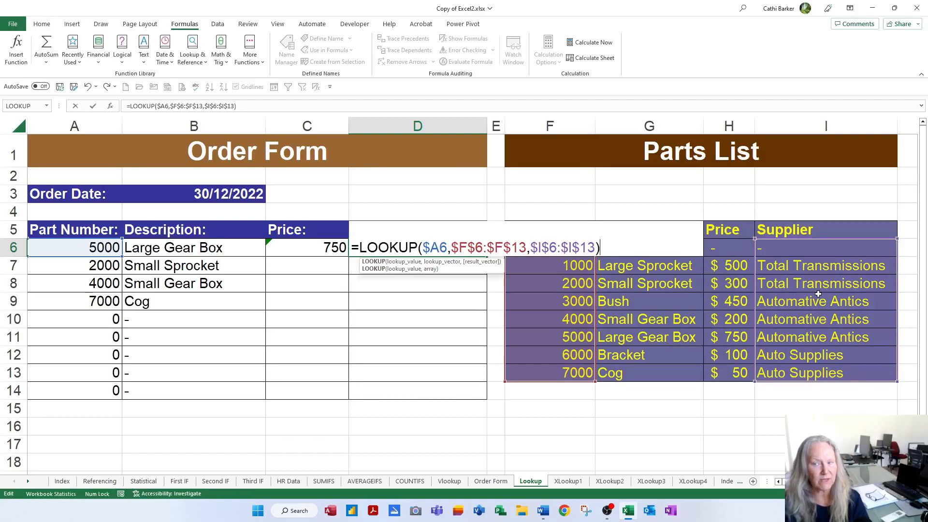
key("Return")
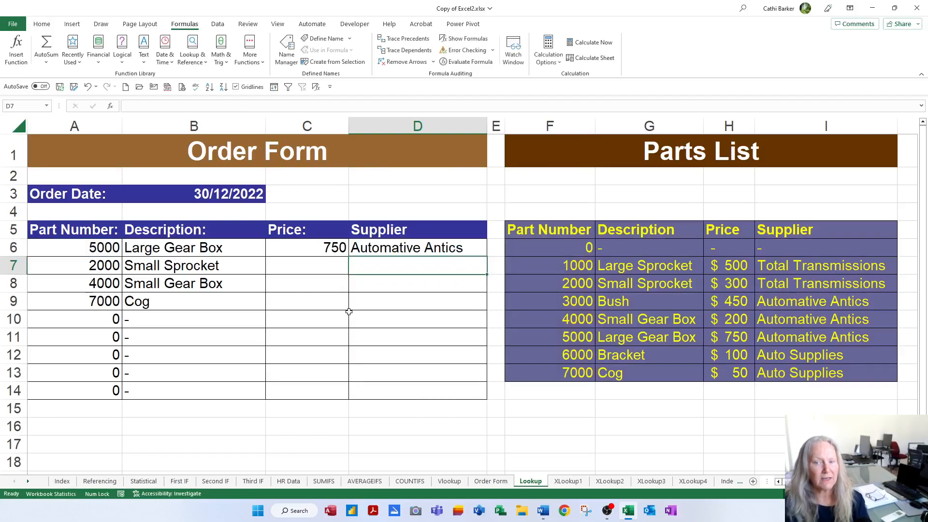
Fill the Price and Supplier formulas in C6:D6 down to row 14 of the order form
left_click_drag(295, 252, 416, 251)
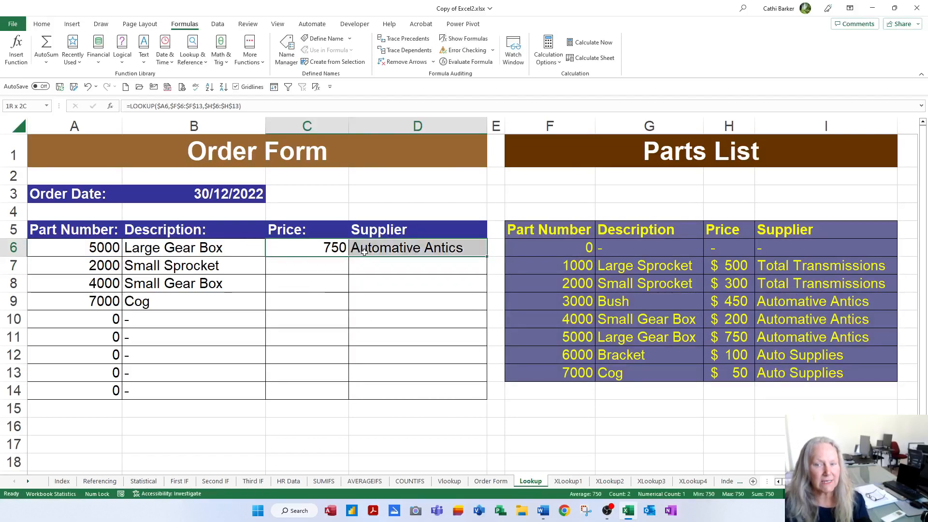
double_click(489, 256)
left_click(314, 260)
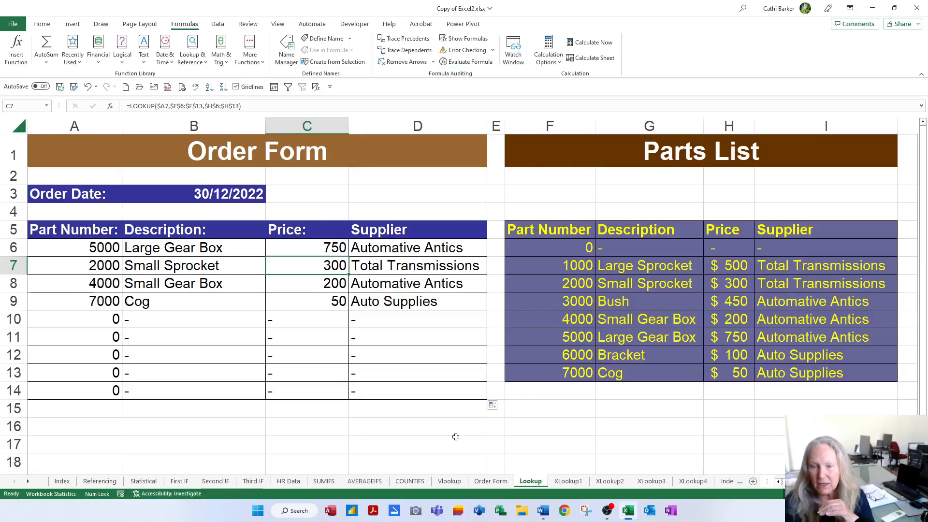
Switch to the XLookup1 sheet and enter part number 5000 in A6 of its order form
left_click(577, 482)
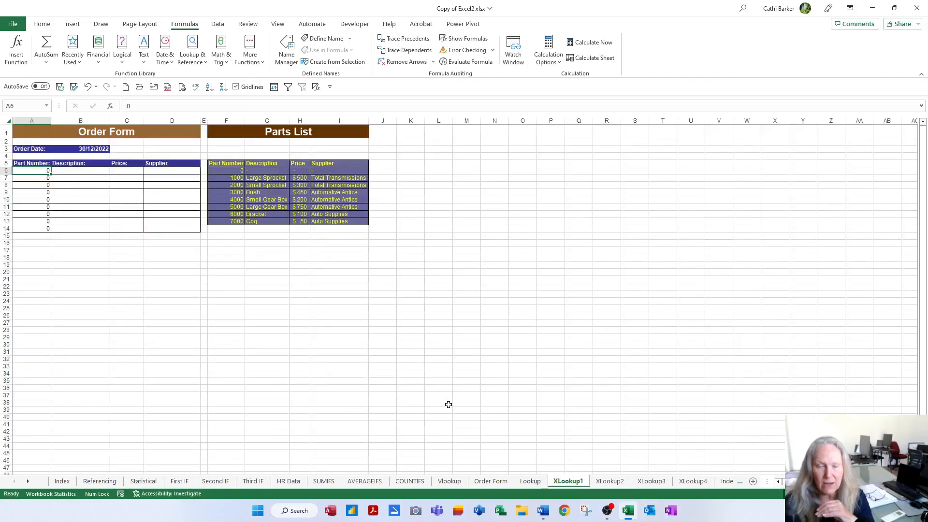
scroll(499, 407, "up", 5)
scroll(499, 407, "up", 2)
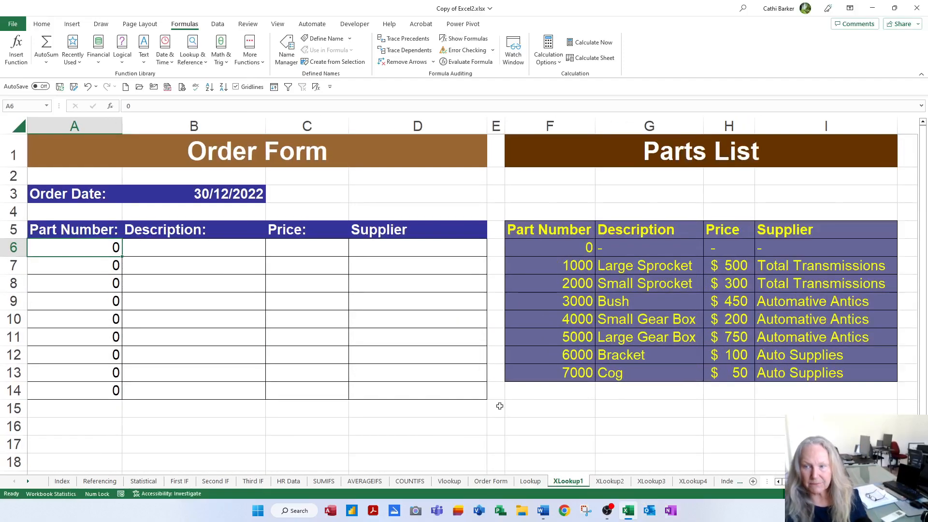
scroll(498, 406, "down", 1)
left_click(214, 243)
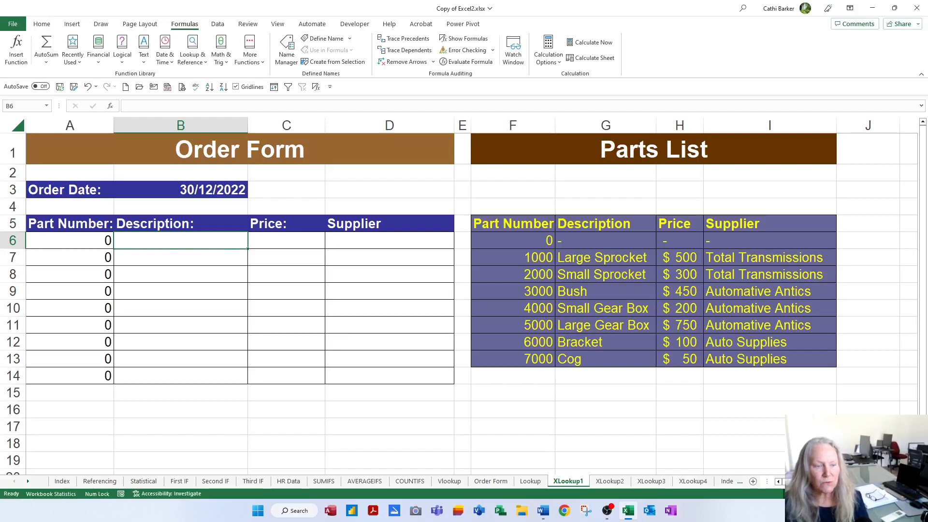
left_click(95, 241)
type("5000")
key("Tab")
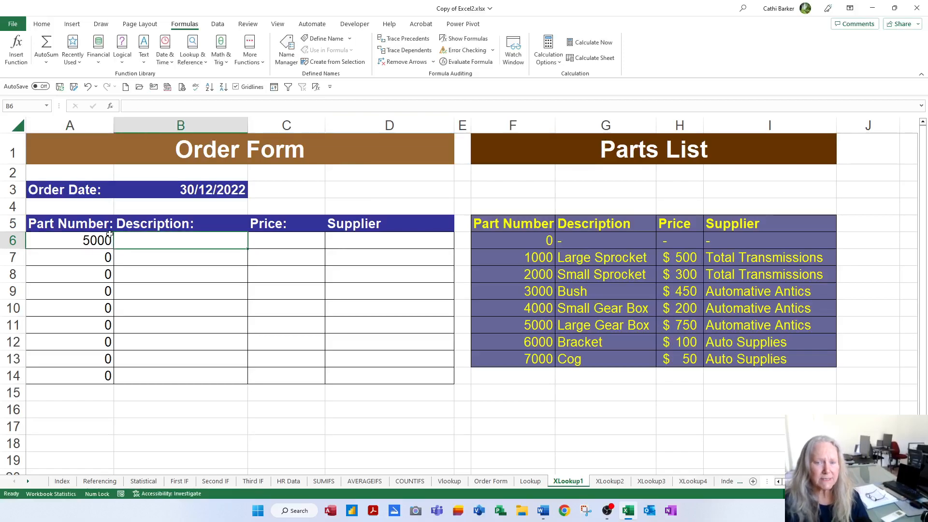
Start an XLOOKUP formula in Description cell B6 with the column-locked reference $A6 as the lookup value
type("=x")
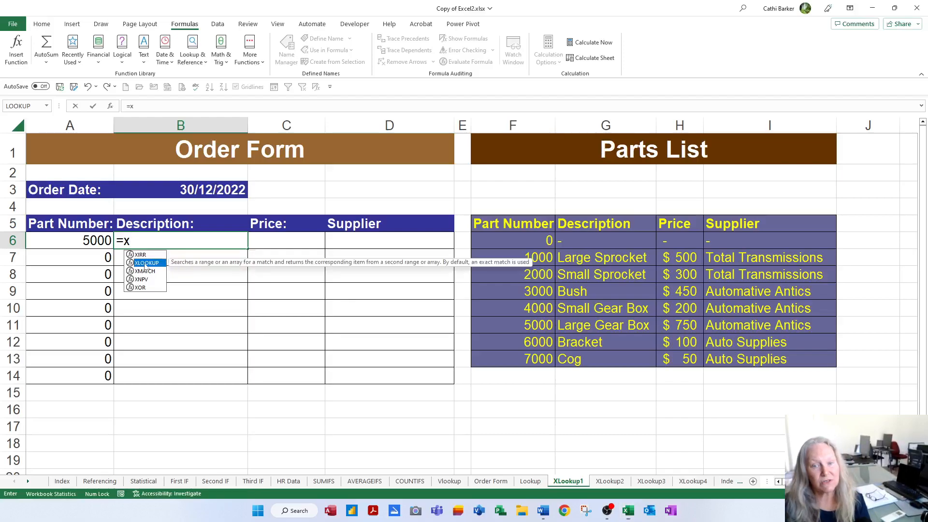
double_click(144, 262)
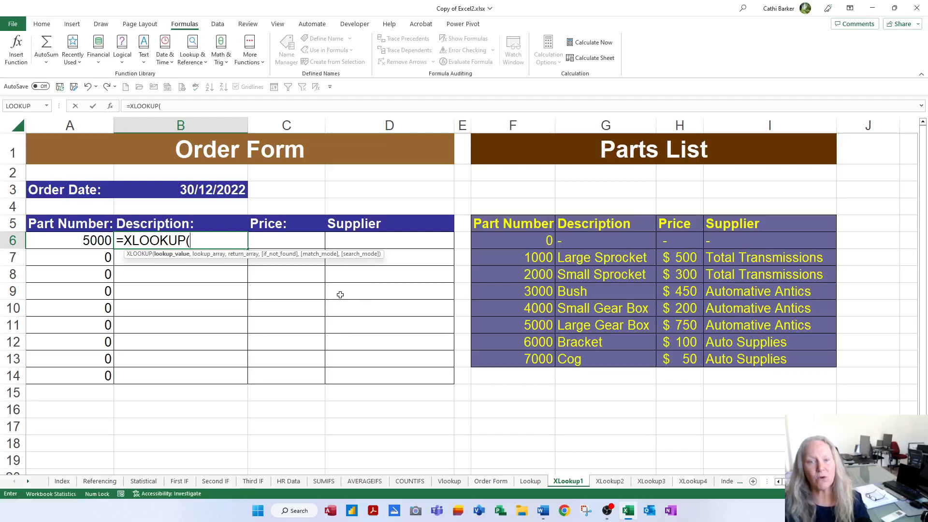
left_click(87, 242)
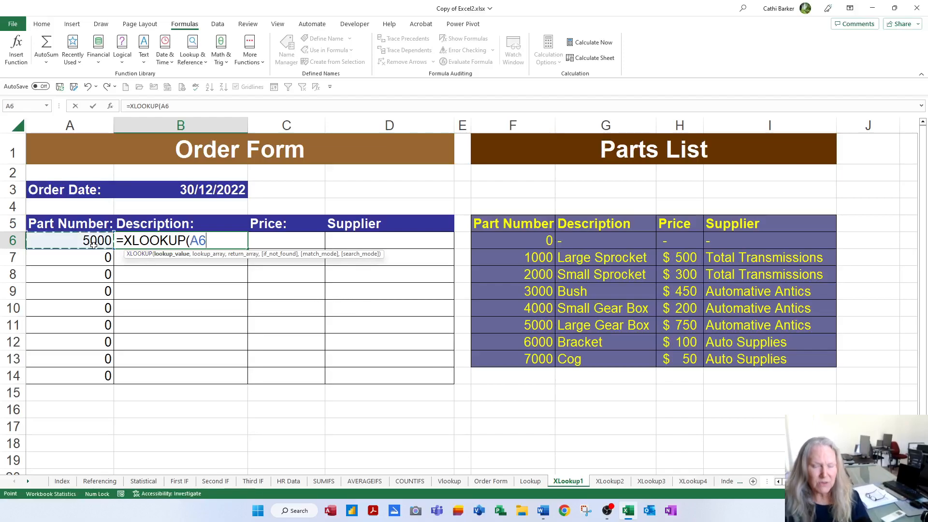
key("F4")
key("F4")
key("F4")
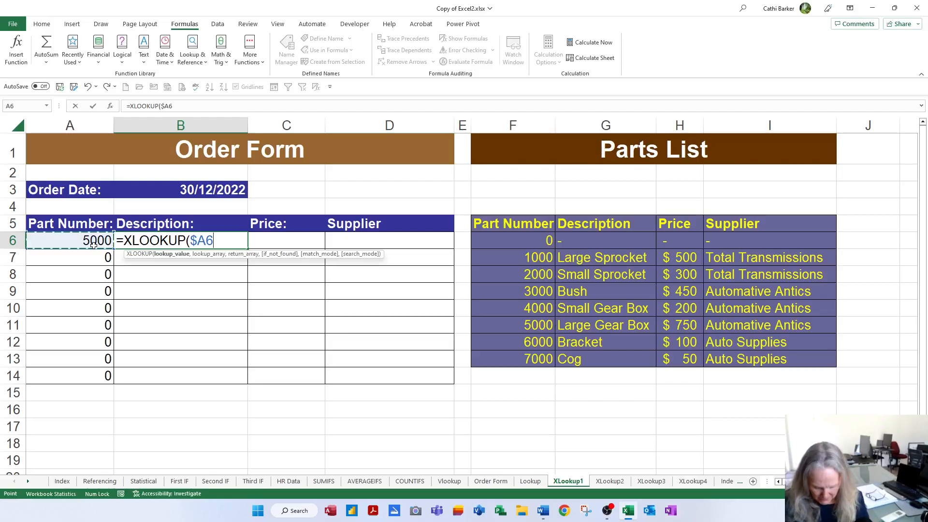
type(",")
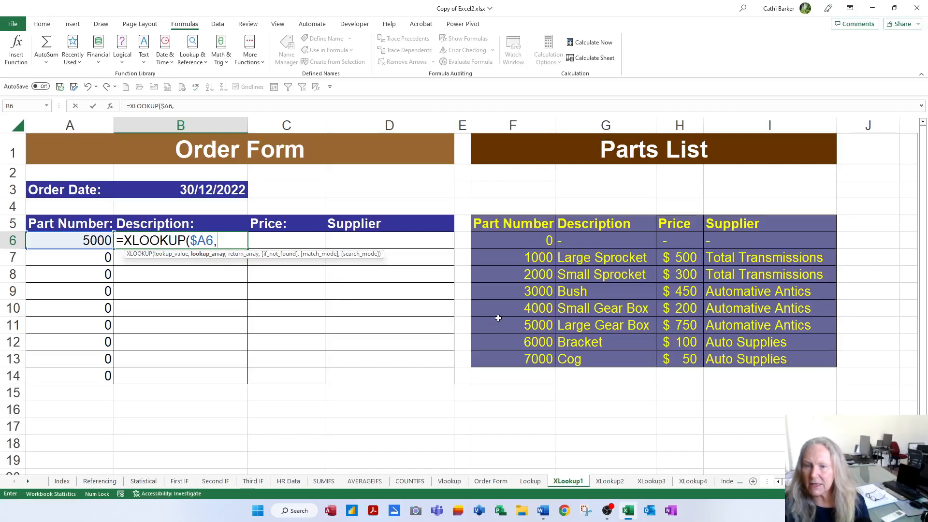
Complete B6's XLOOKUP with lookup array $F$6:$F$13 and return array $G$6:$G$13, and fill it down to B14
left_click_drag(544, 241, 539, 357)
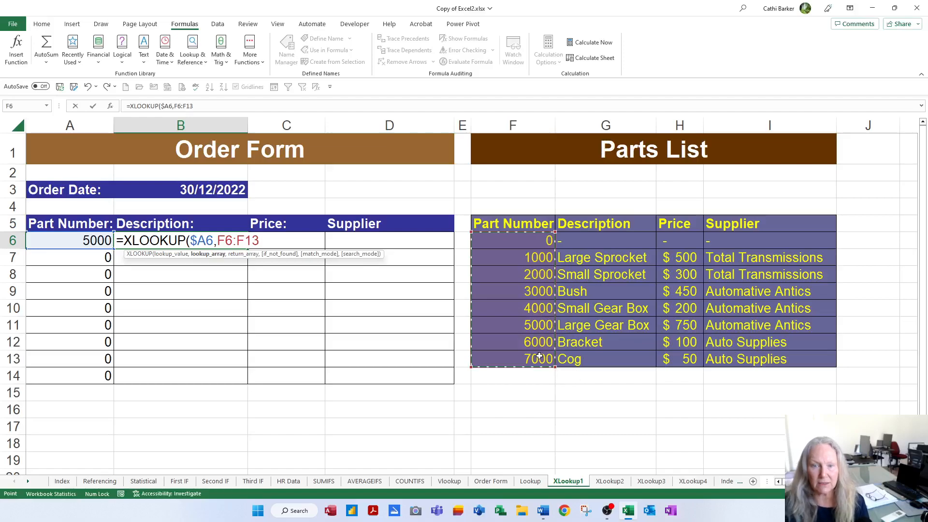
key("F4")
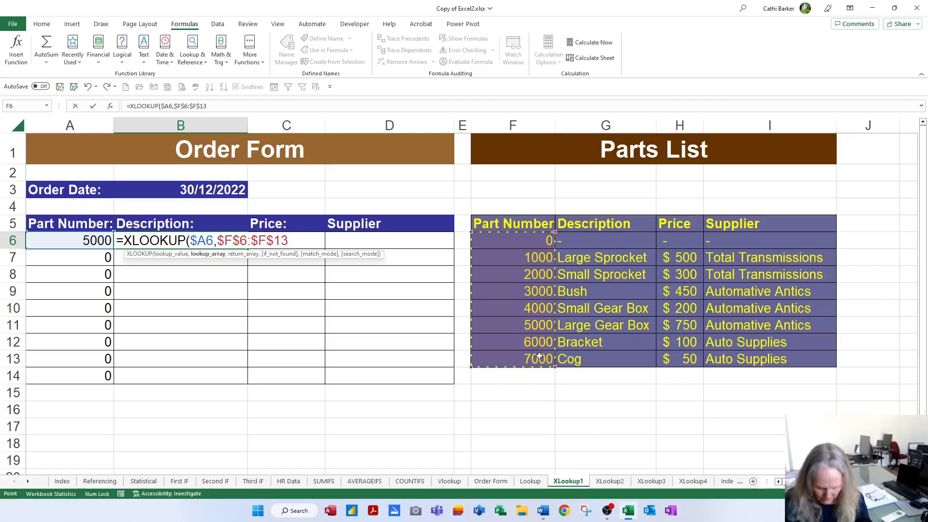
type(",")
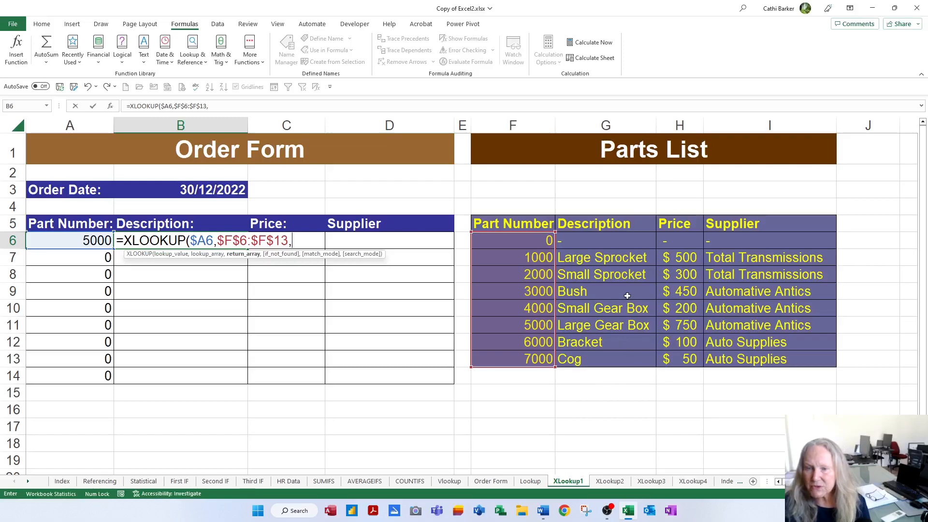
left_click(620, 240)
left_click_drag(620, 241, 620, 352)
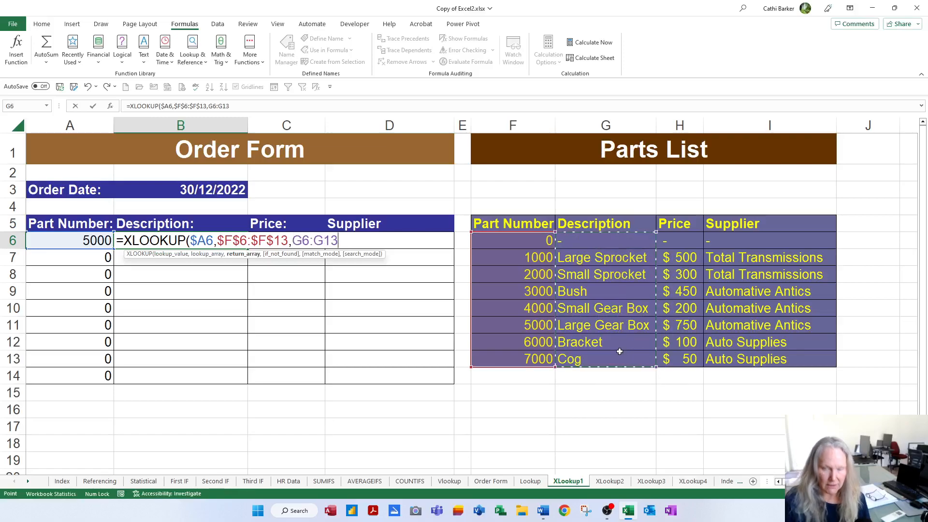
key("F4")
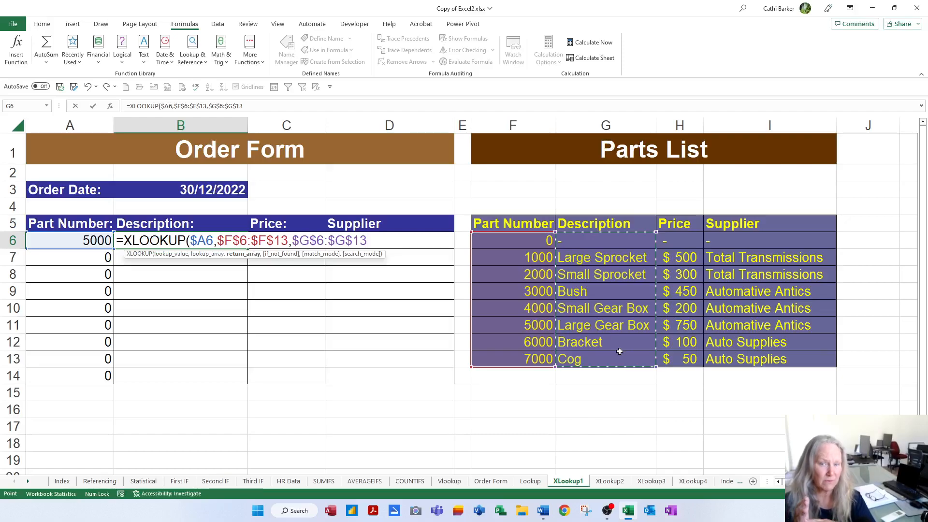
key("Return")
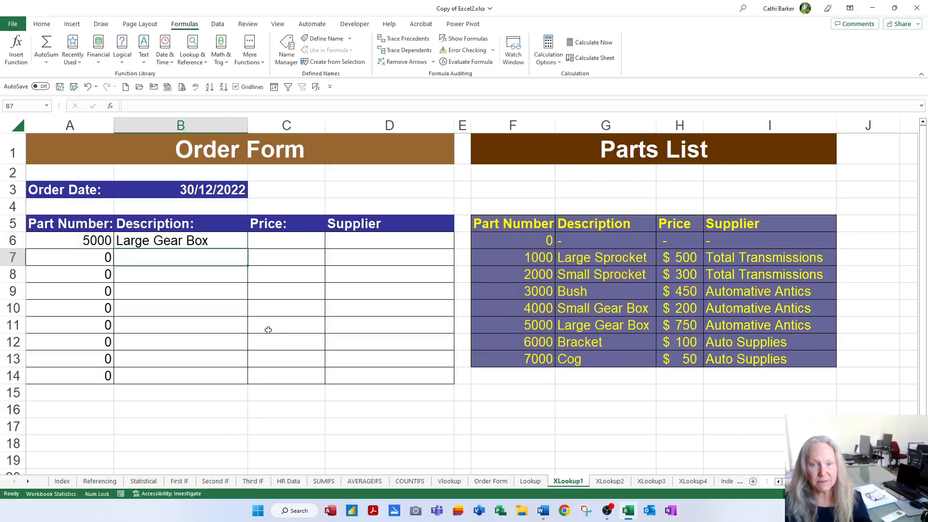
left_click(227, 244)
double_click(244, 255)
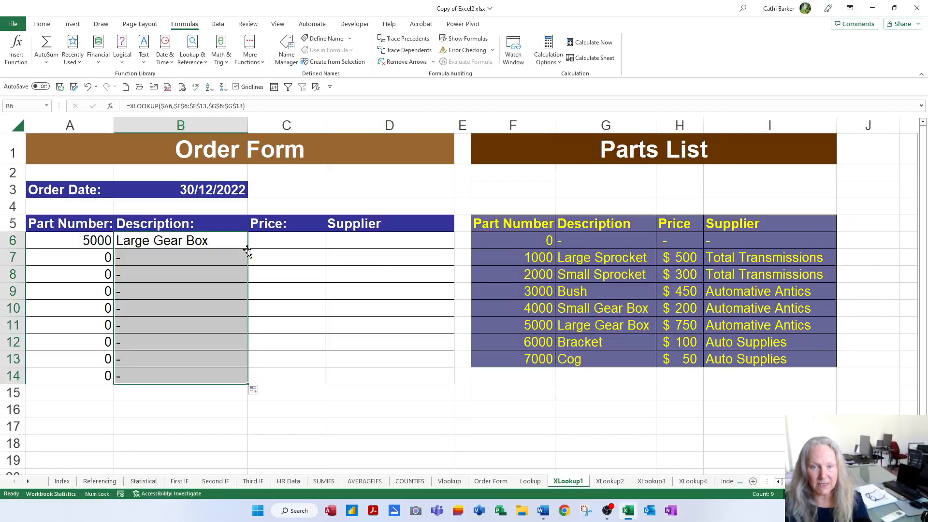
Enter part numbers 2000, 4000 and 8000 in A7, A8 and A9 of the XLookup1 order form
left_click(97, 259)
type("2000")
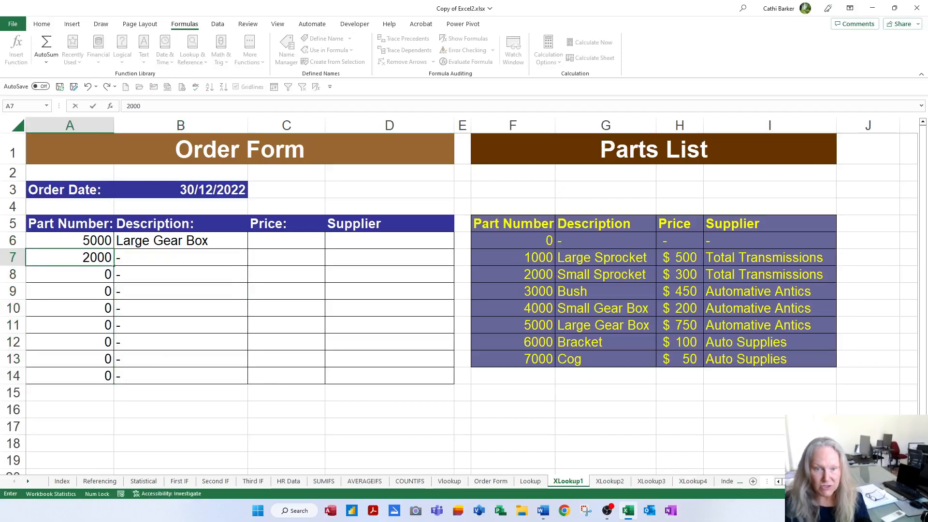
key("Return")
type("4000")
key("Return")
type("8000")
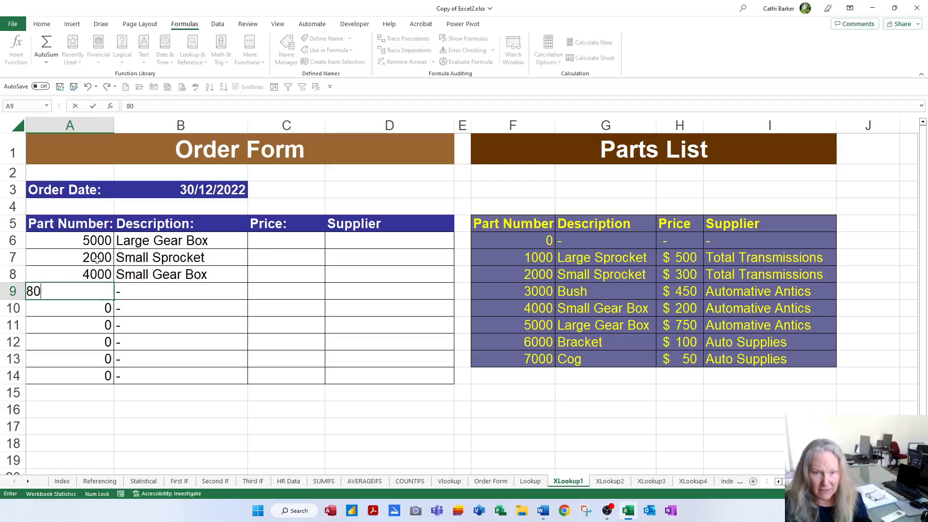
key("Return")
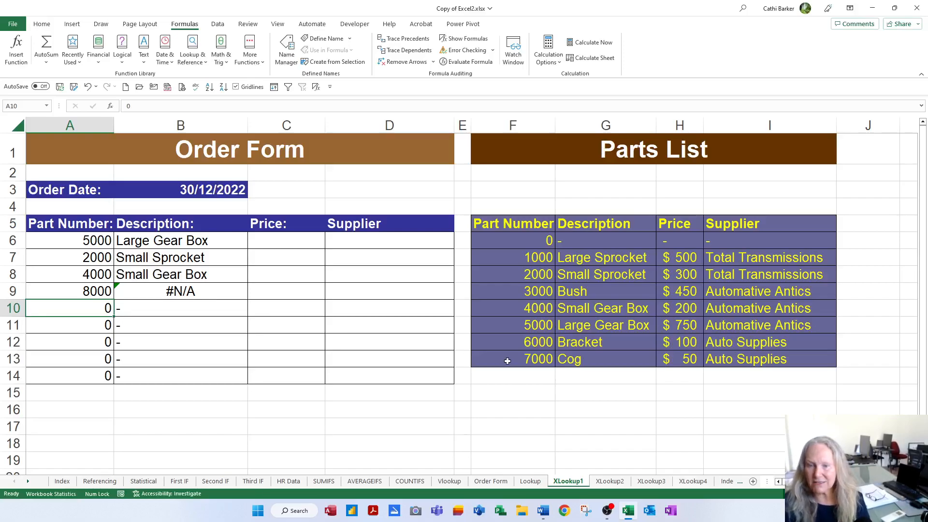
Replace the part number in A9 of the XLookup1 order form with 7000
key("Up")
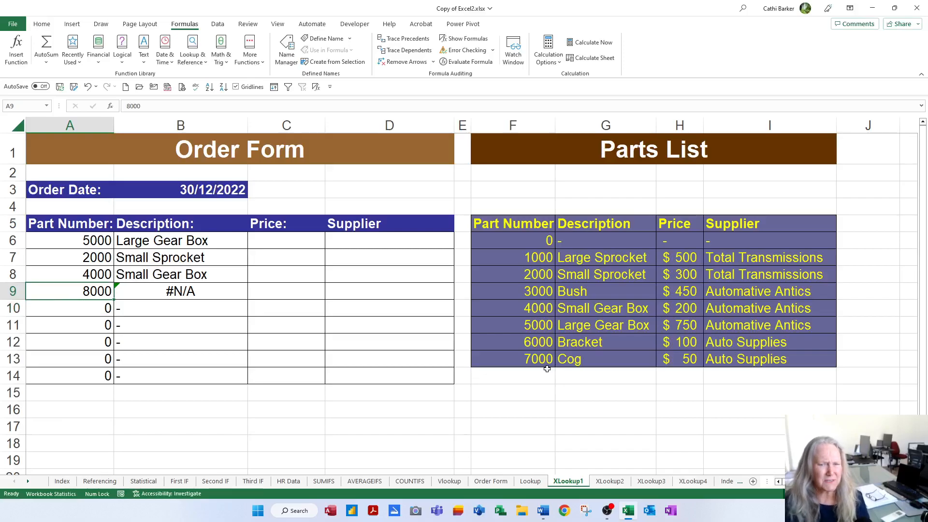
type("7000")
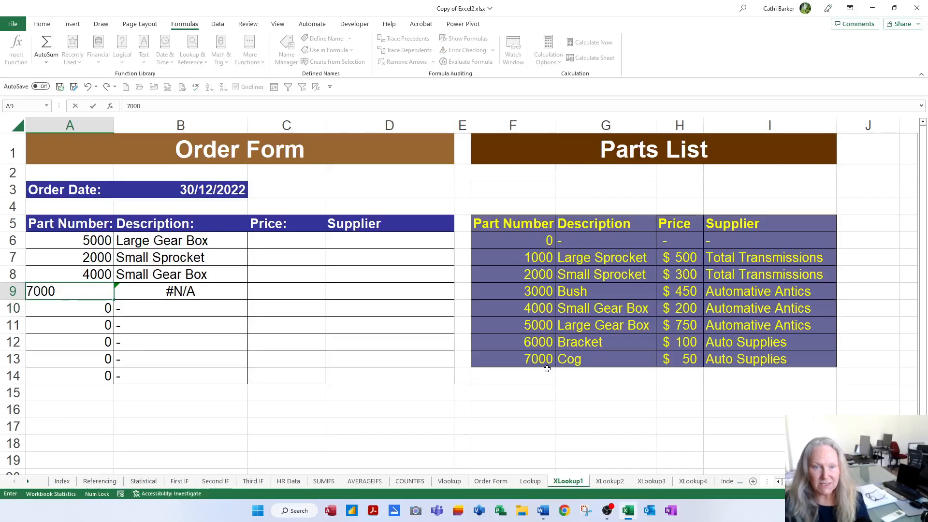
key("Return")
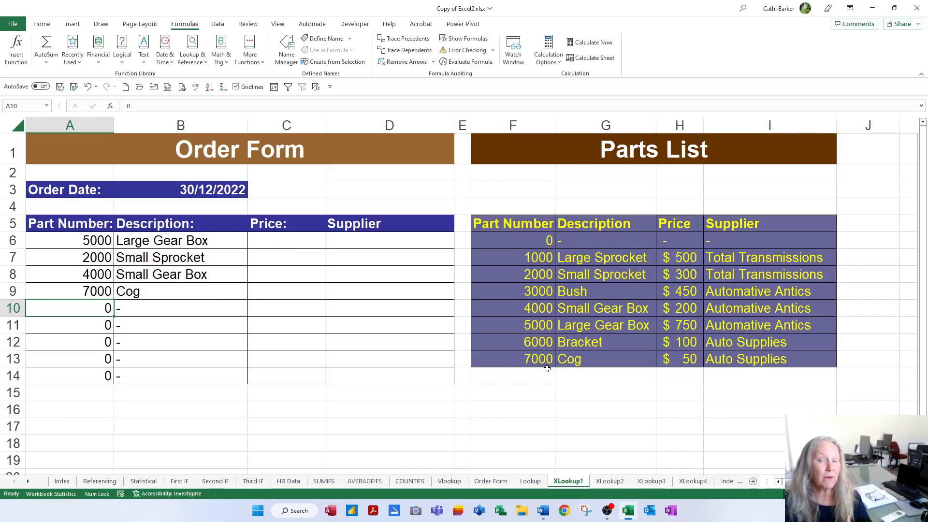
Fill the XLOOKUP formula from B6 across to the Price and Supplier cells C6 and D6
left_click(219, 251)
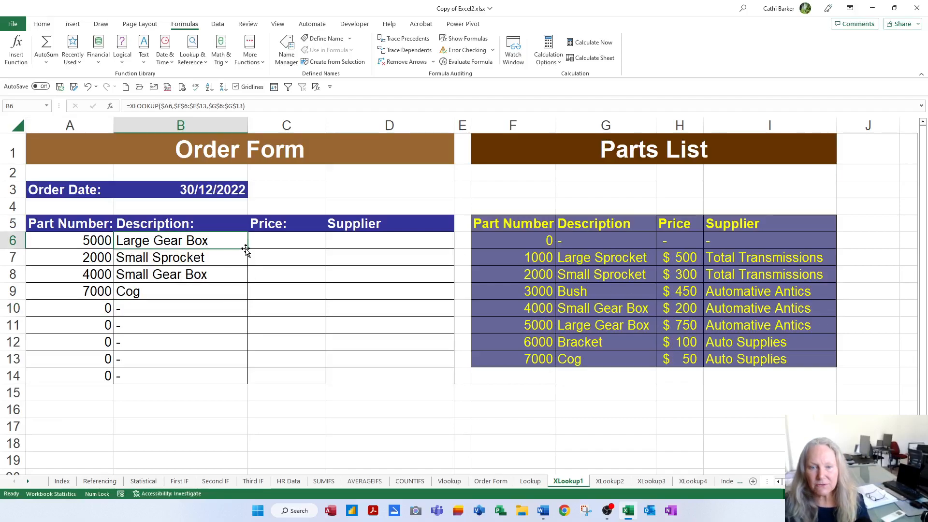
left_click_drag(246, 249, 344, 249)
left_click_drag(420, 249, 420, 250)
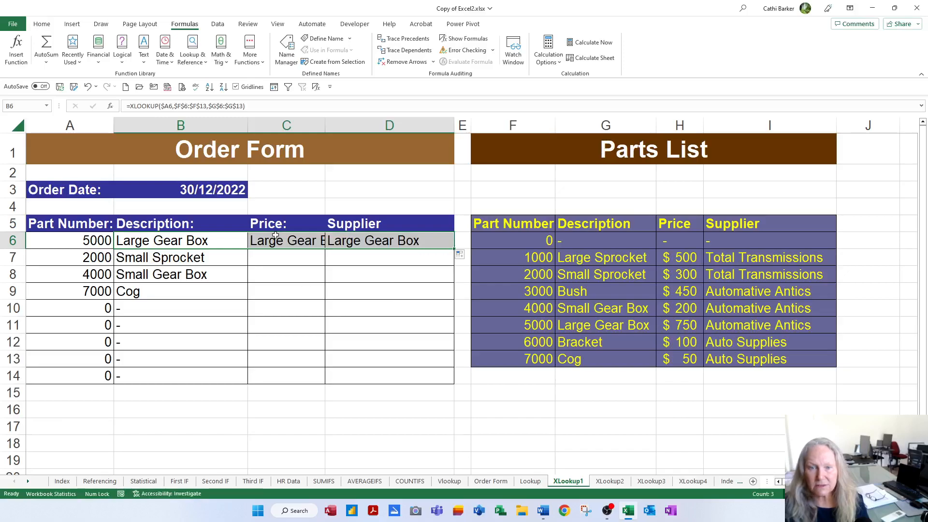
Change the XLOOKUP return array to $H$6:$H$13 in Price cell C6 and to $I$6:$I$13 in Supplier cell D6
double_click(277, 240)
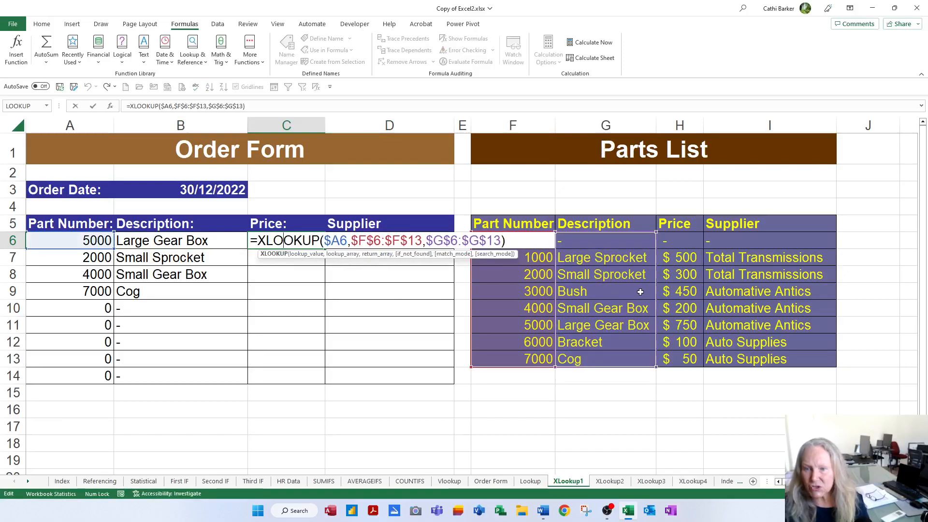
left_click_drag(655, 290, 676, 292)
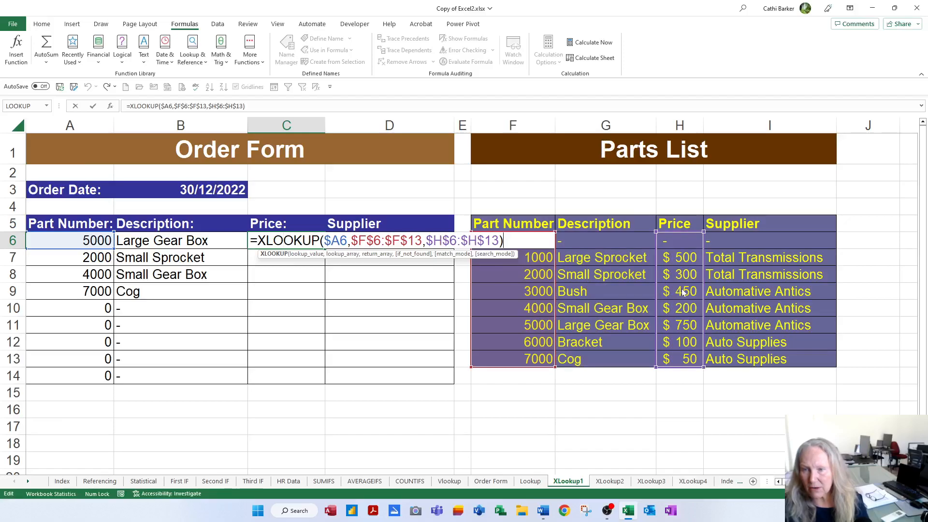
key("Return")
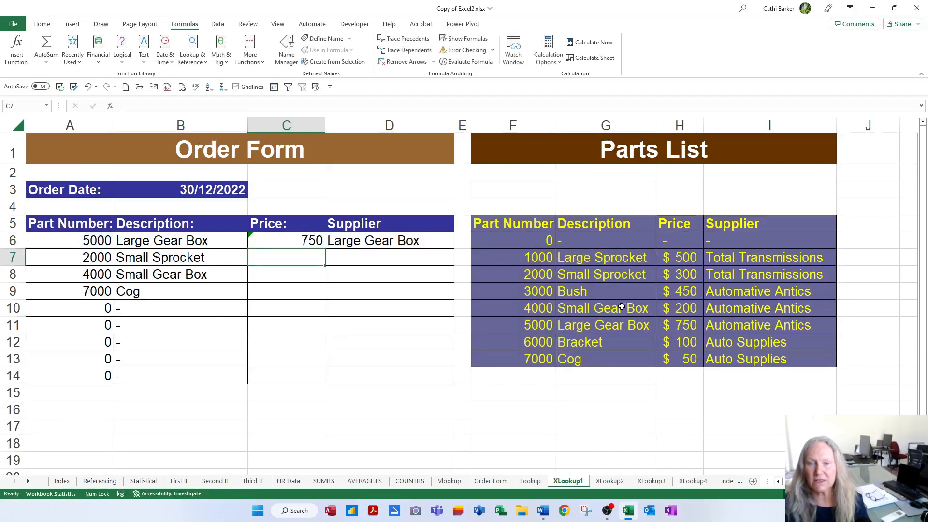
double_click(432, 241)
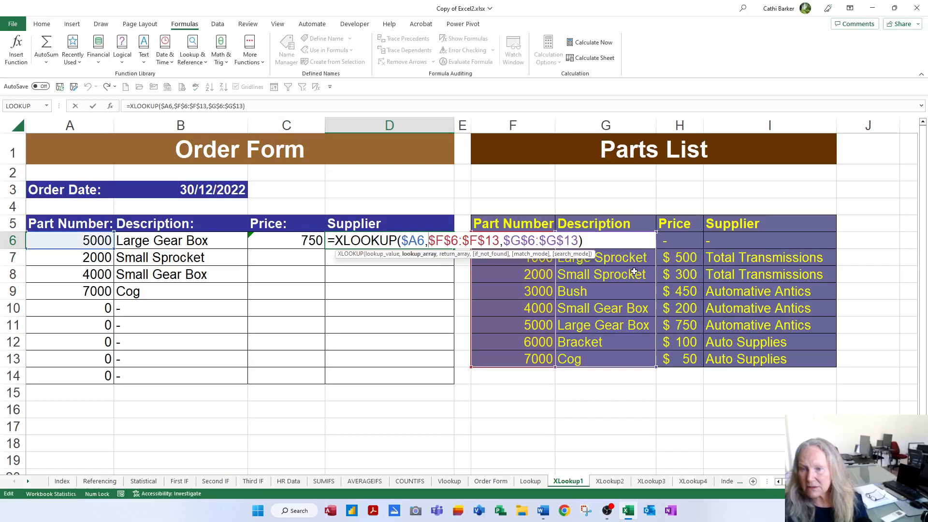
left_click_drag(656, 273, 755, 272)
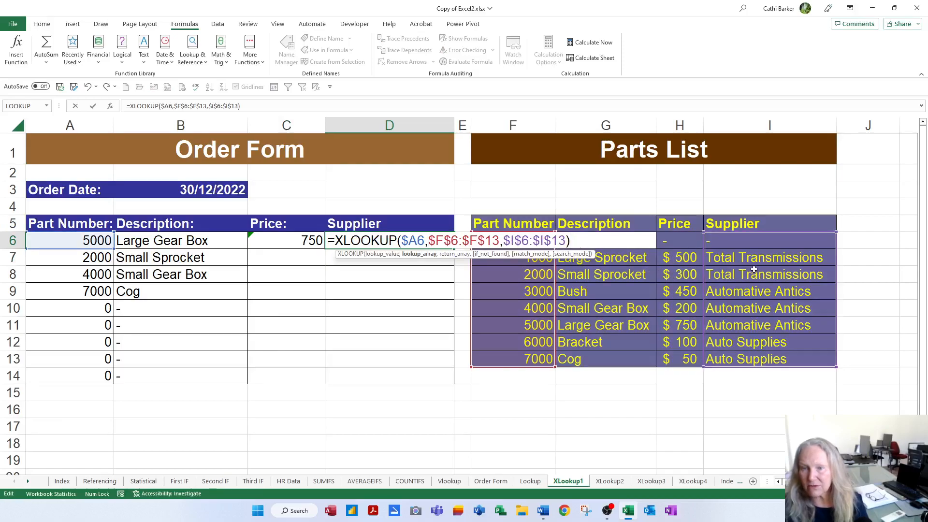
key("Return")
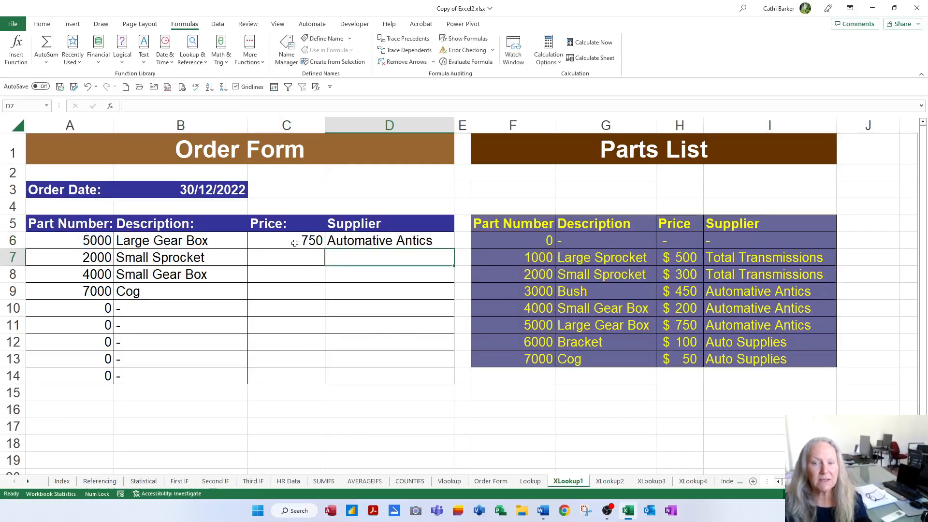
Fill the Price and Supplier formulas from C6:D6 down to row 14 of the order form
left_click_drag(295, 242, 356, 242)
double_click(453, 248)
left_click(315, 246)
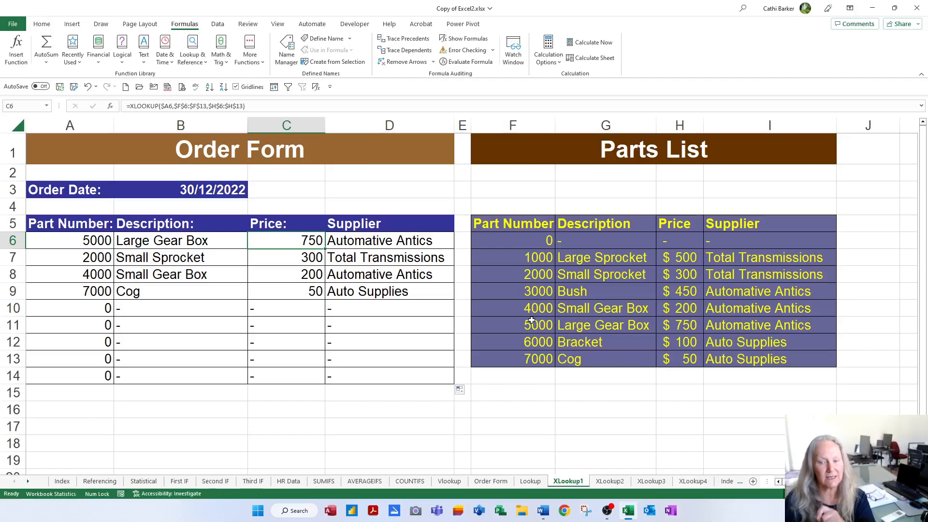
Switch to the XLookup2 sheet and enter part number 5000 in A6 of its order form
left_click(620, 485)
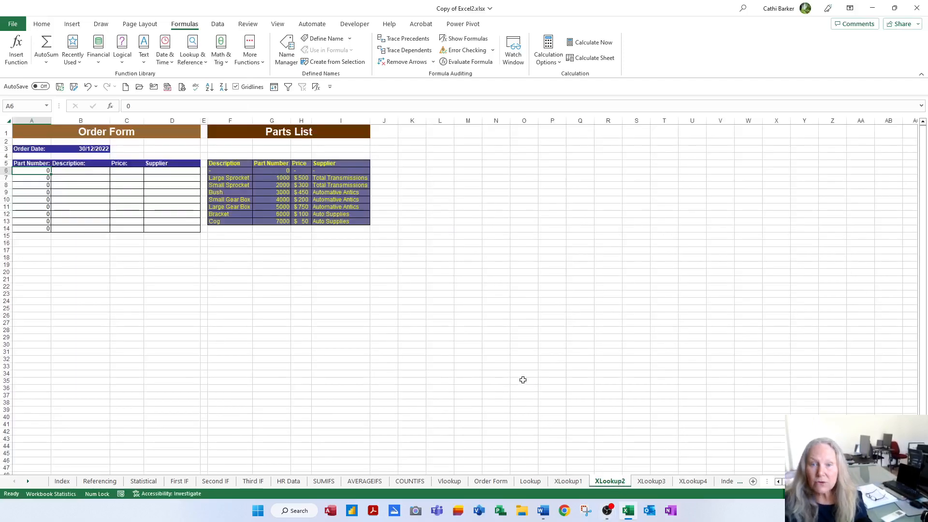
scroll(525, 378, "up", 10)
scroll(526, 377, "down", 2)
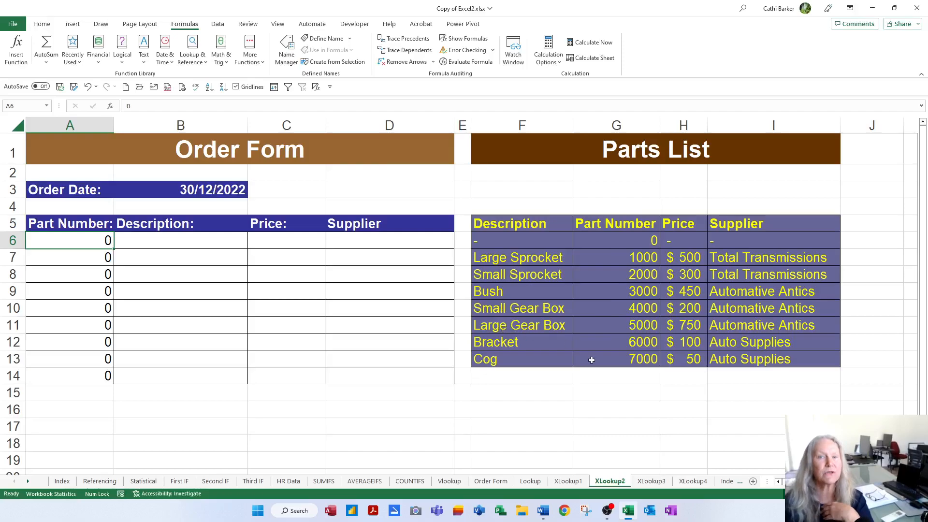
type("5000")
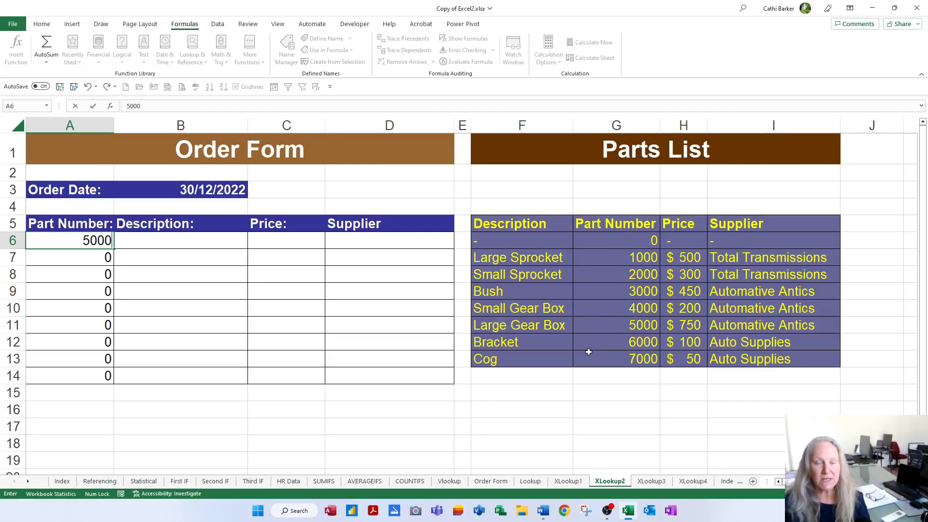
key("Tab")
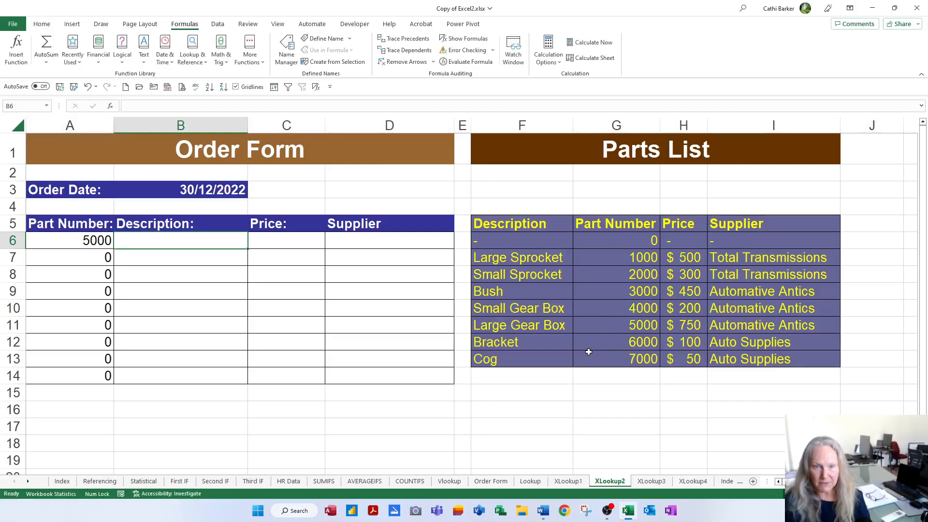
Start an XLOOKUP formula in Description cell B6 with $A6 as the lookup value
type("=xl")
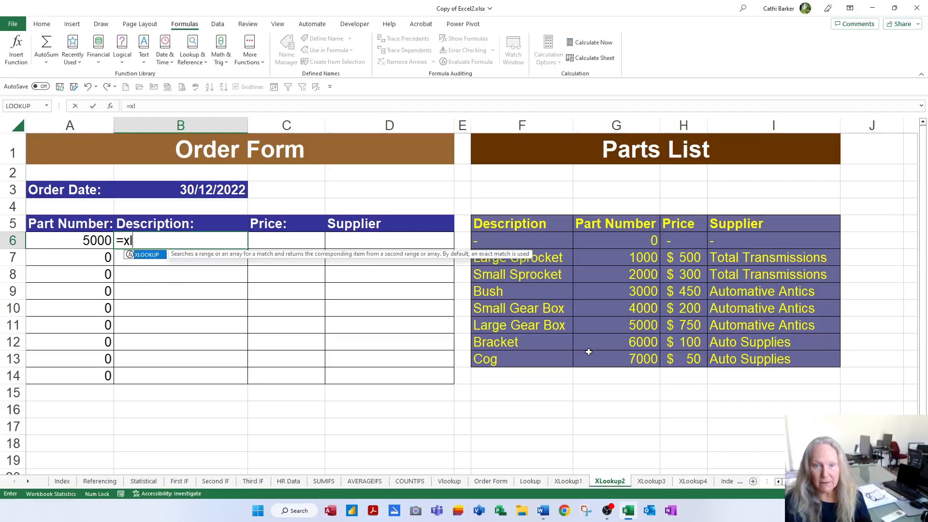
key("Tab")
left_click(67, 241)
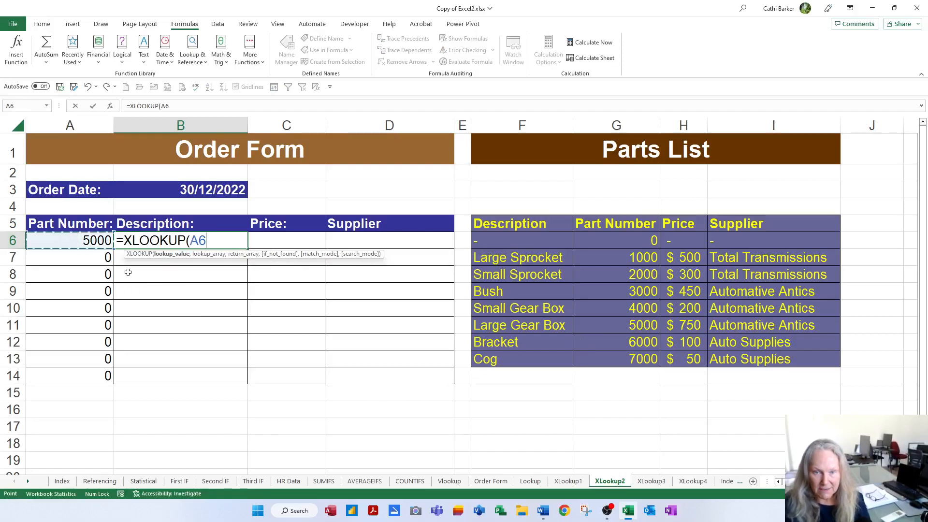
key("F4")
key("F4")
key("F4")
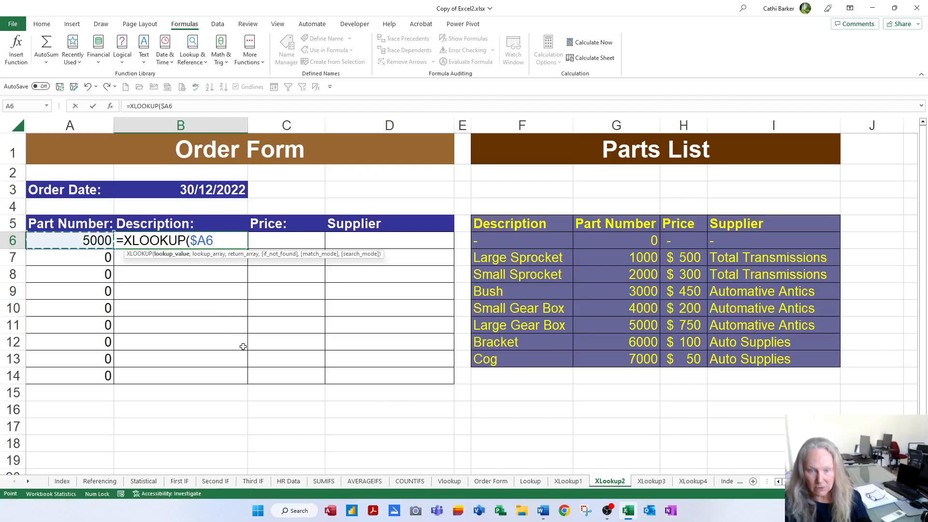
type(",")
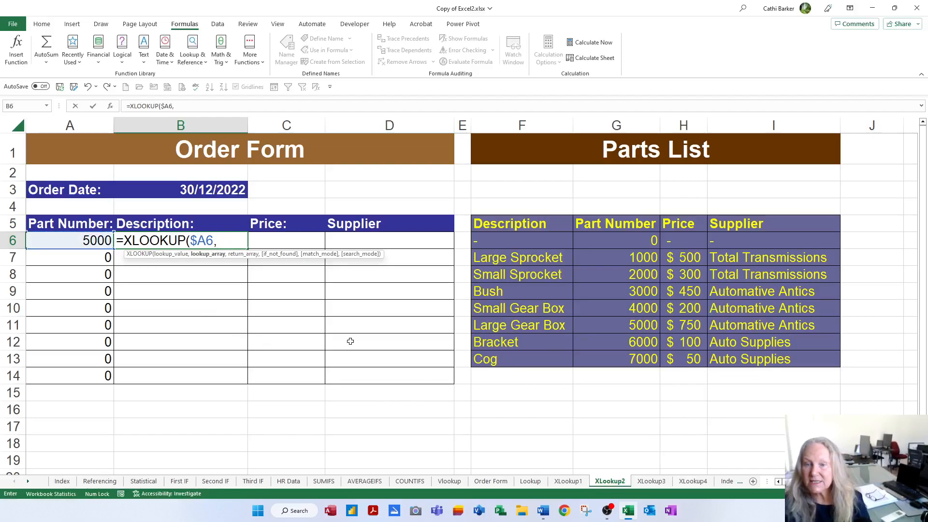
Give B6's XLOOKUP the lookup array $G$6:$G$13 and the return array $F$6:$F$13 from the parts list
left_click_drag(632, 241, 656, 361)
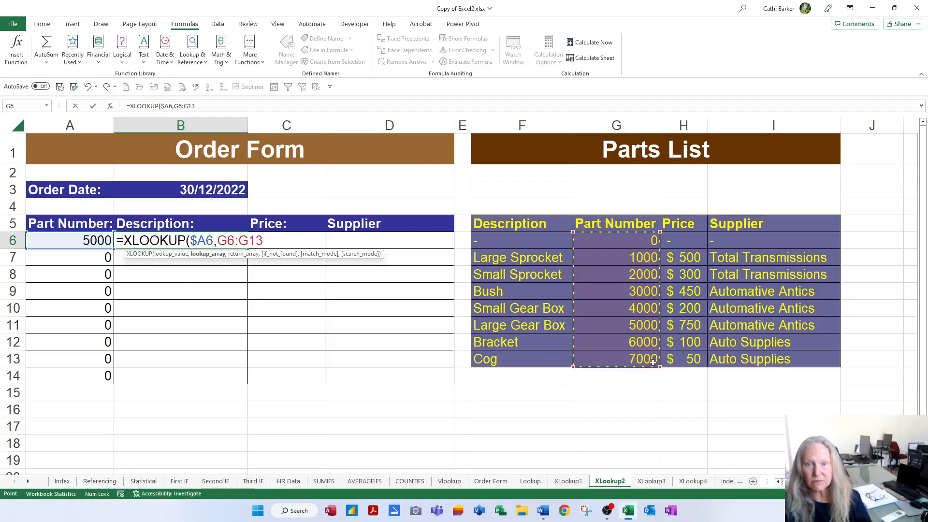
key("F4")
type(",")
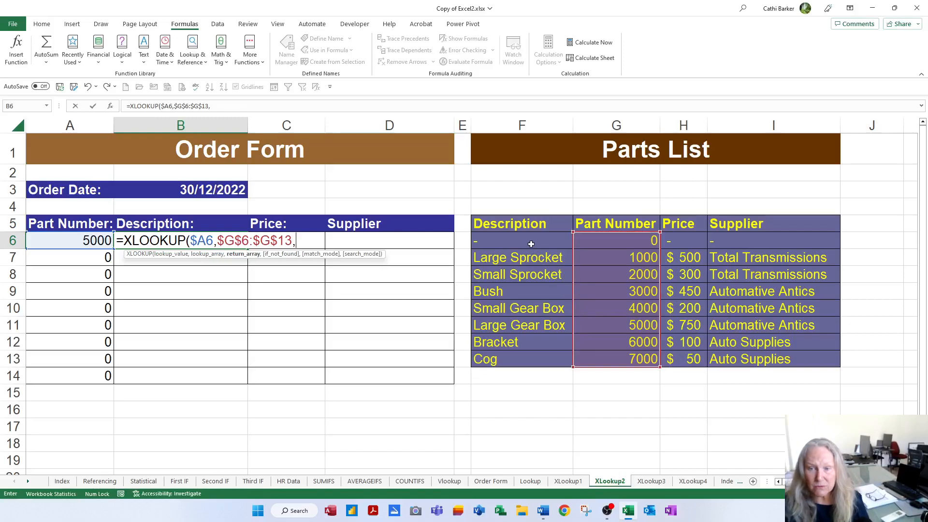
left_click_drag(531, 241, 528, 354)
key("F4")
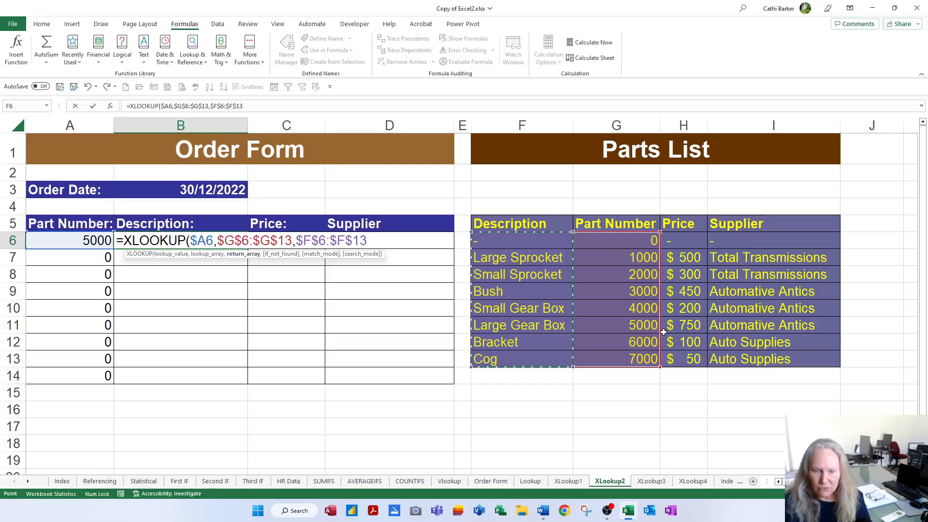
Finish B6's XLOOKUP with "Invalid Part Number" as the if_not_found text, and fill the formula down to B14
type(",")
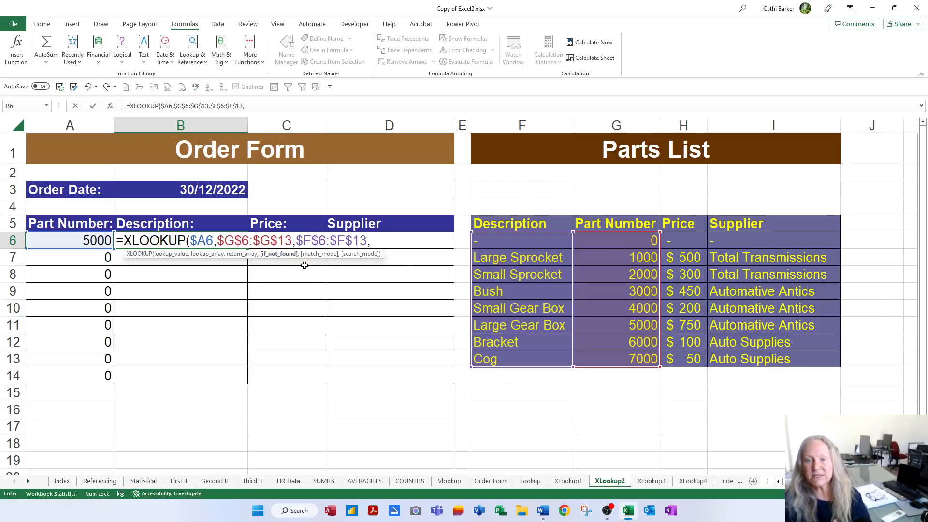
type("\"")
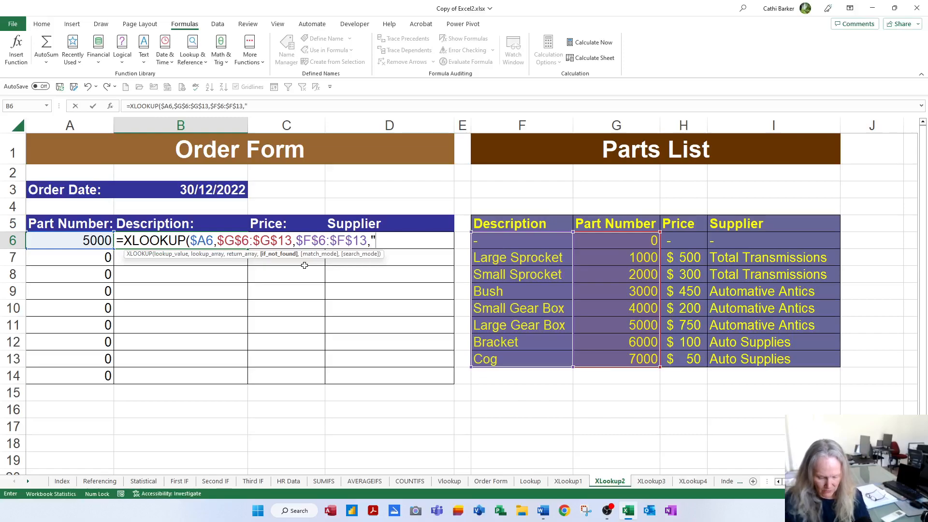
type("Invalid Par")
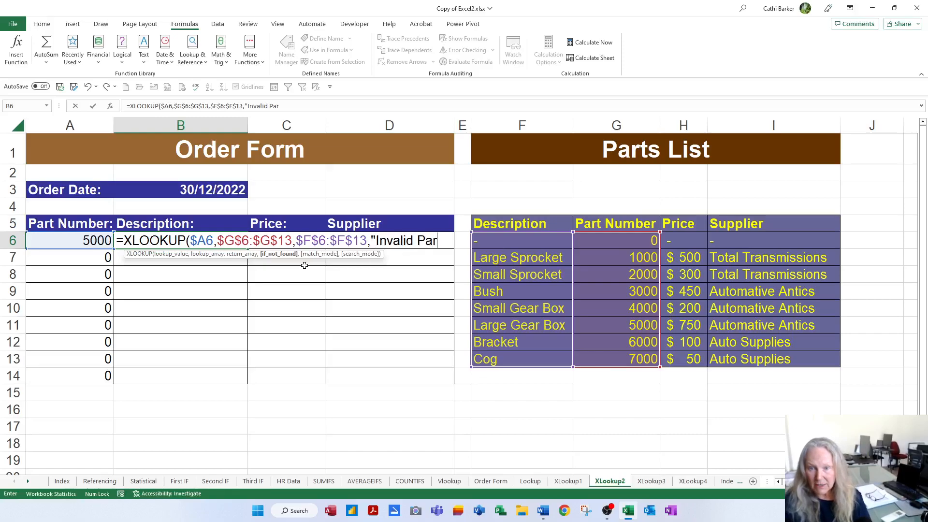
type("t Number")
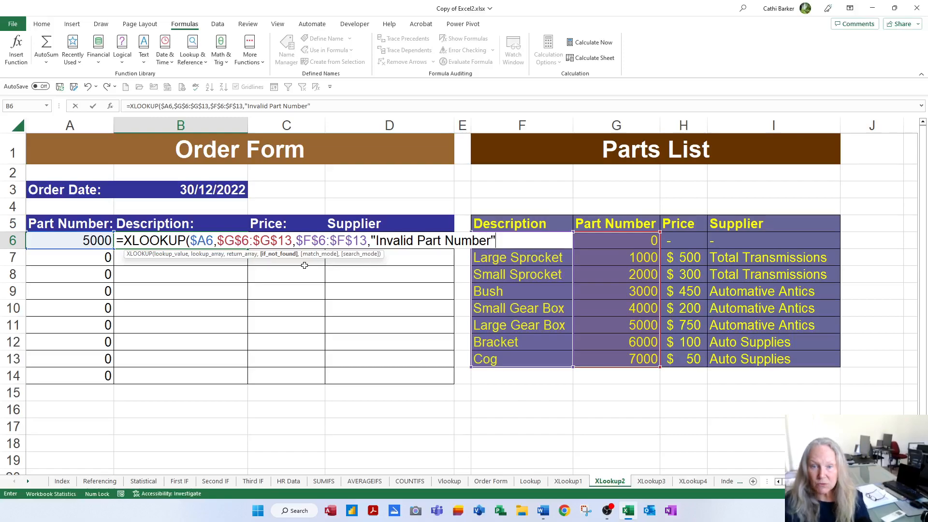
type("\")")
key("Return")
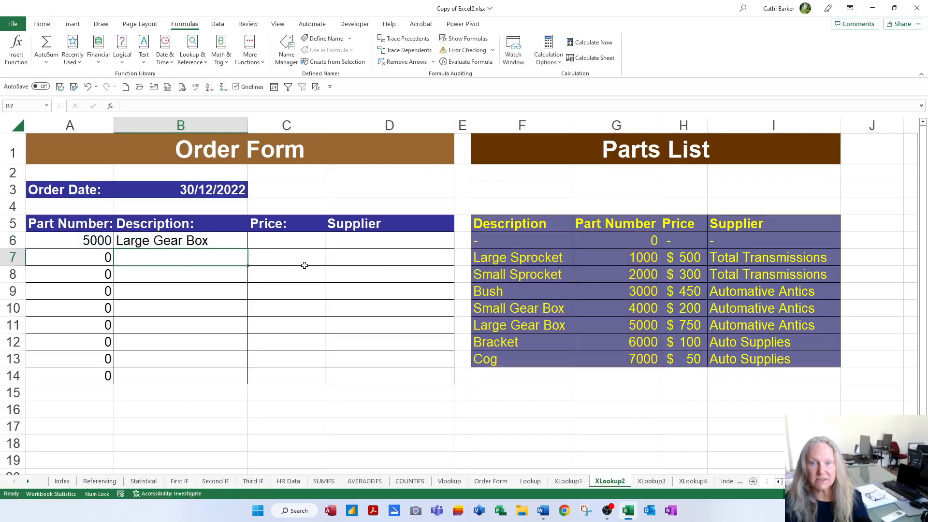
left_click(161, 245)
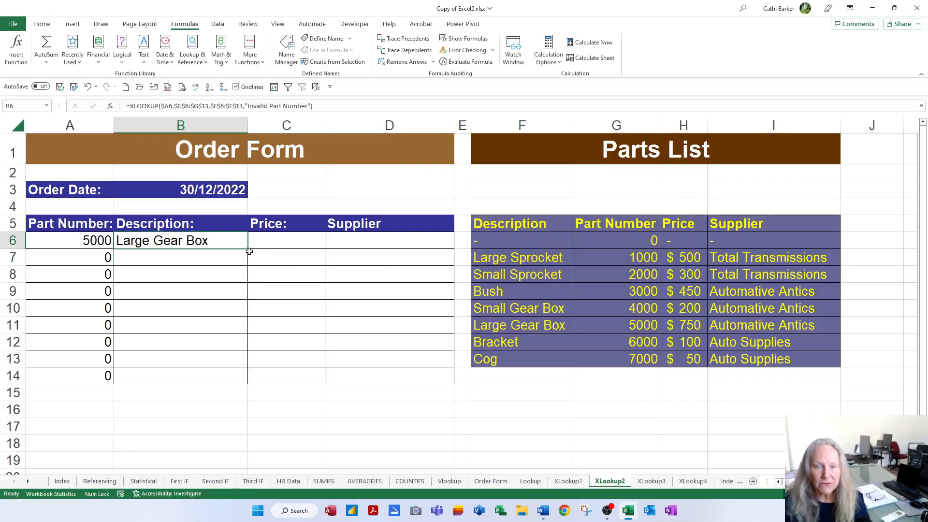
left_click_drag(249, 249, 248, 386)
Enter part numbers 2000, 4000 and 8000 in A7, A8 and A9 of the XLookup2 order form
left_click(103, 250)
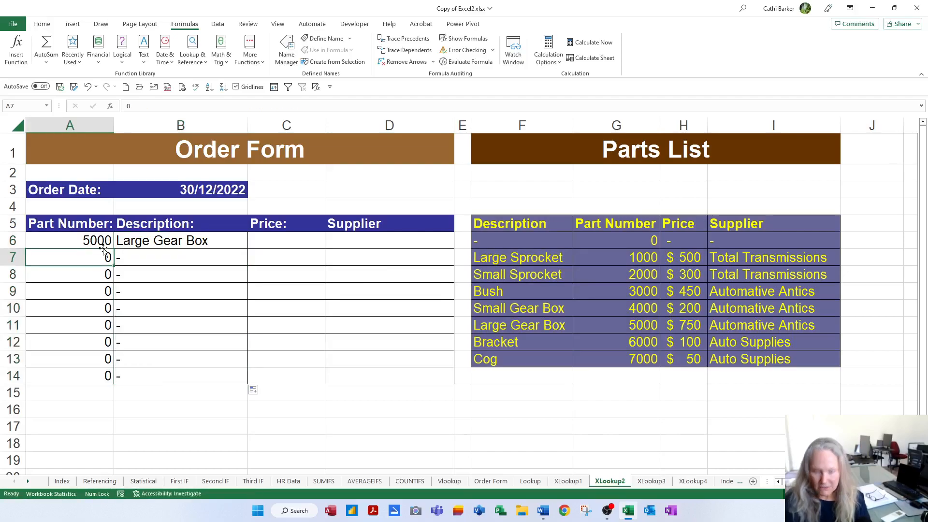
type("2000")
key("Return")
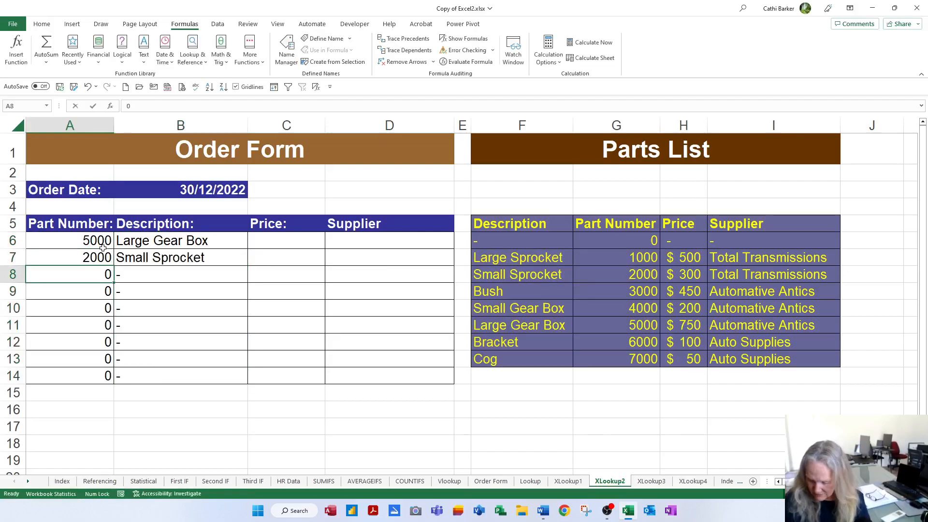
type("4000")
key("Return")
type("8000")
key("Return")
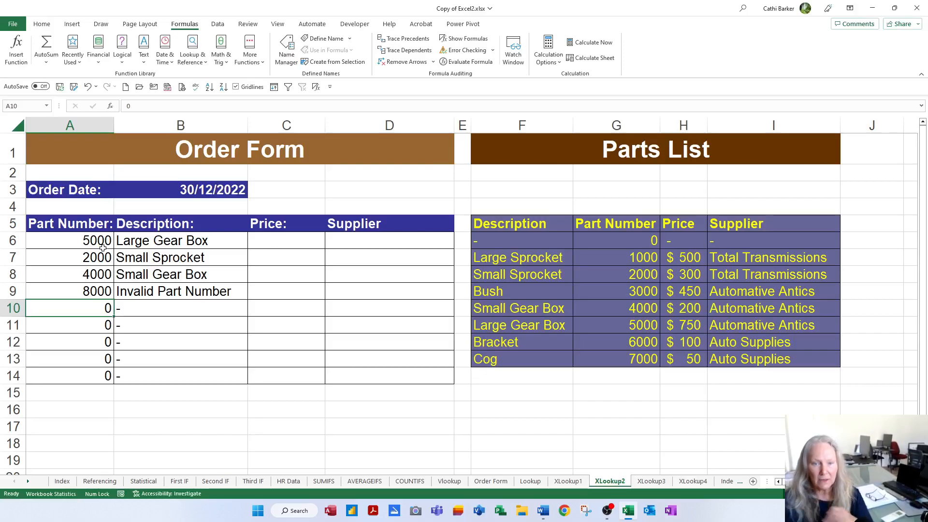
Replace the part number in A9 of the XLookup2 order form with 7000
key("Up")
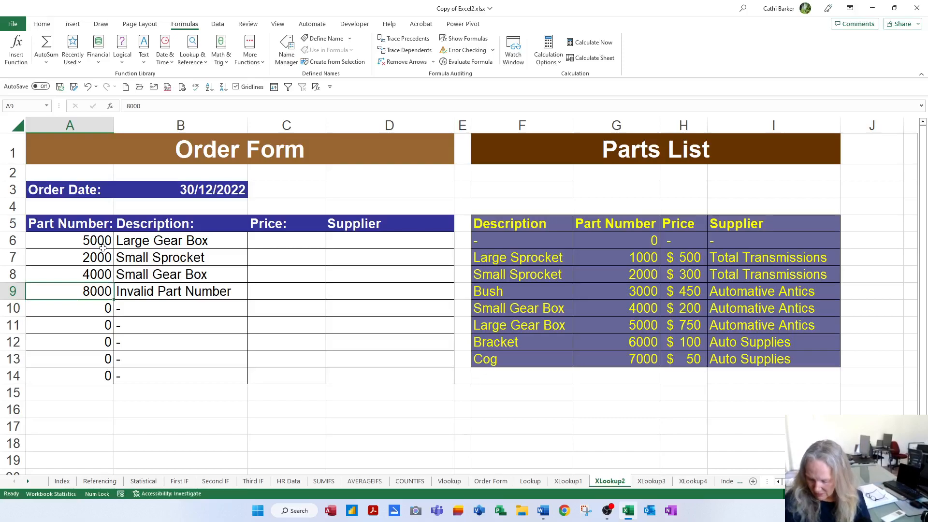
type("7000")
key("Return")
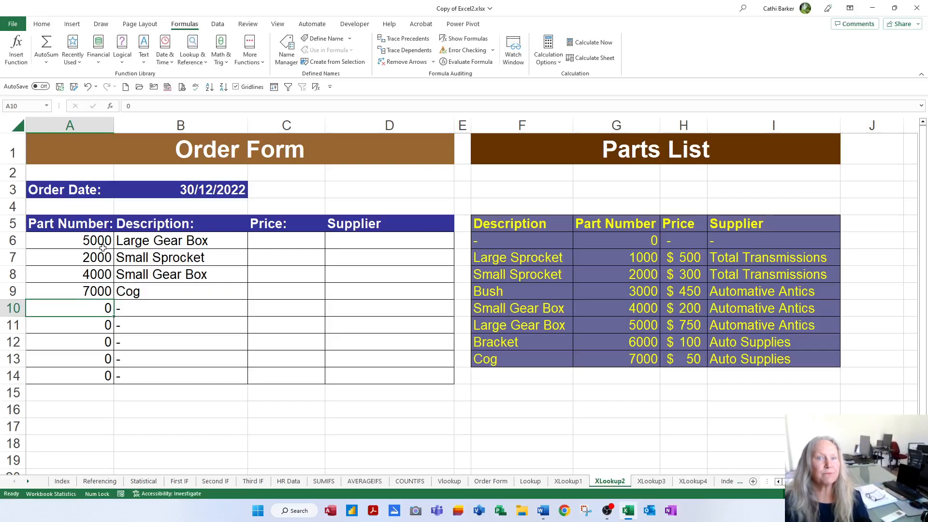
Fill the XLOOKUP formula on XLookup2 from B6 across to Price cell C6 and Supplier cell D6
left_click(195, 241)
left_click_drag(249, 250, 428, 247)
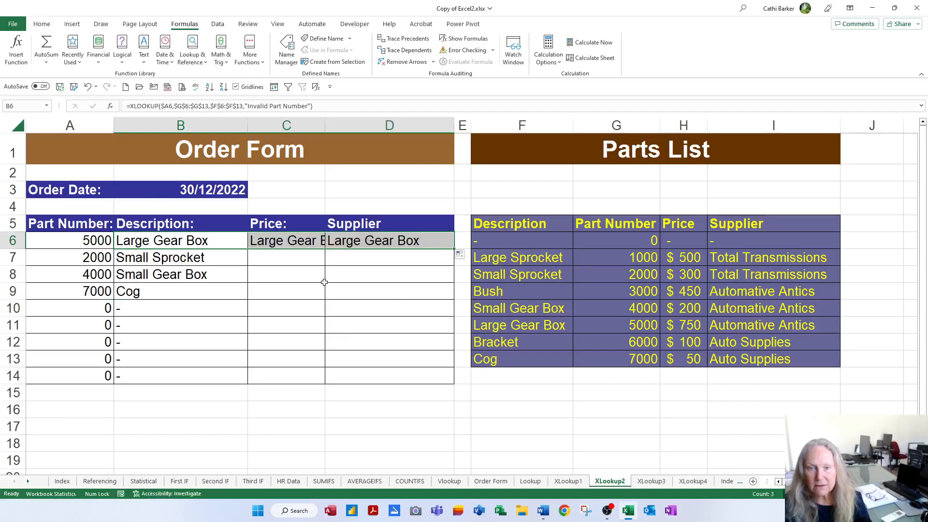
Try moving the lookup array of C6's XLOOKUP to the Price column range $H$6:$H$13
double_click(301, 240)
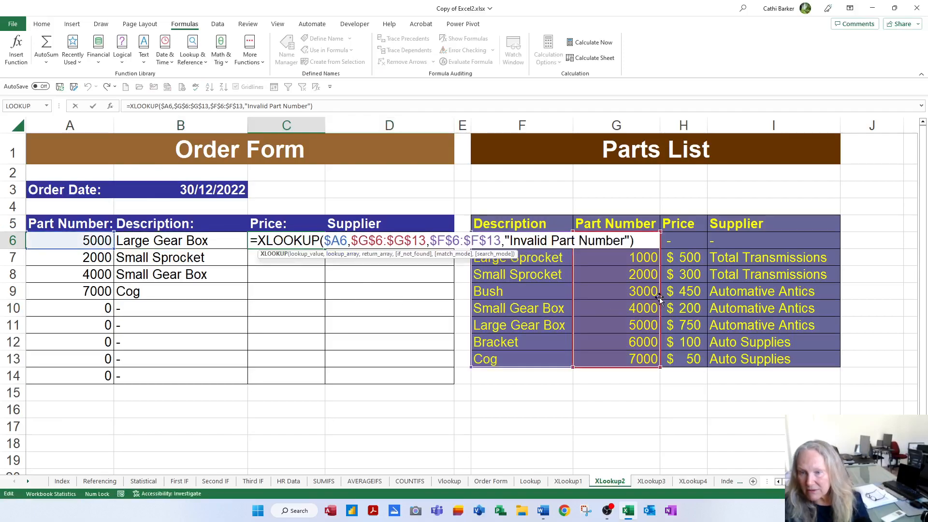
left_click_drag(657, 298, 692, 294)
key("Return")
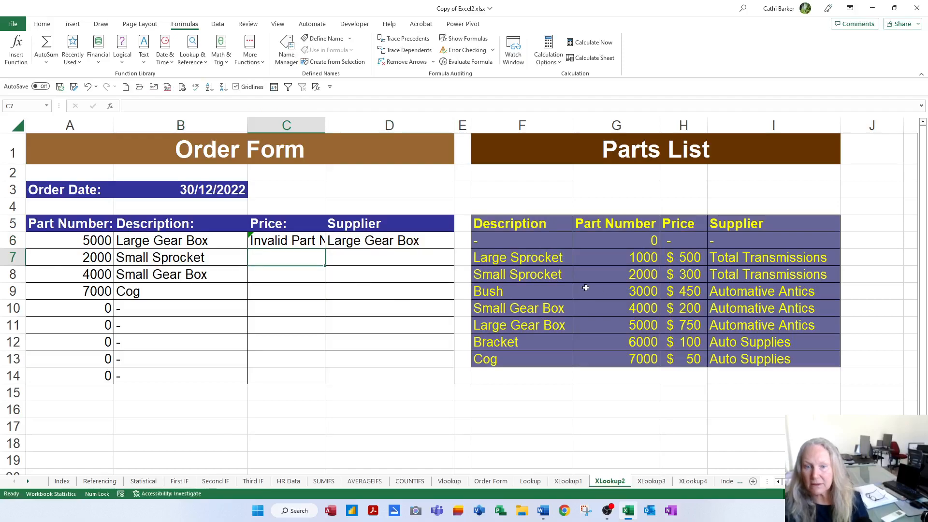
Correct C6's XLOOKUP to use the Part Number range $G$6:$G$13 as lookup array and the Price range $H$6:$H$13 as return array
double_click(292, 242)
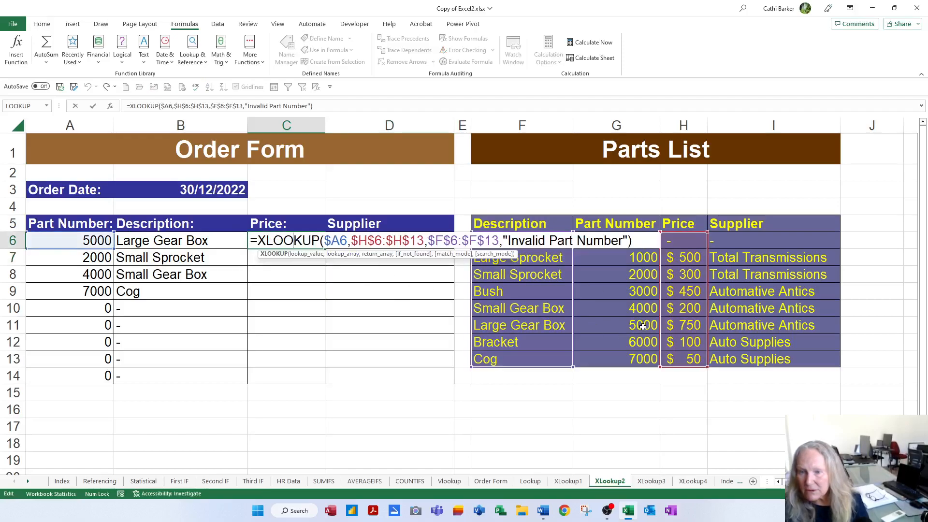
left_click(339, 240)
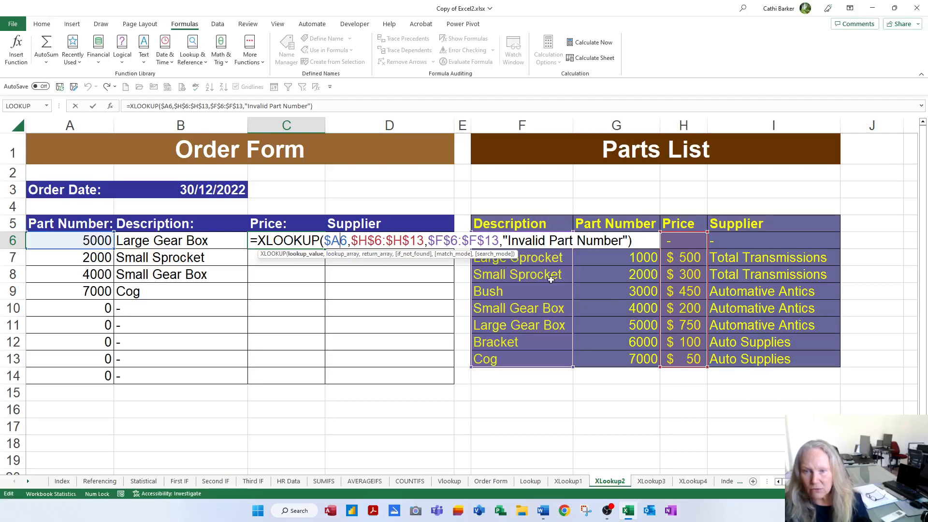
left_click_drag(708, 312, 648, 313)
left_click(468, 241)
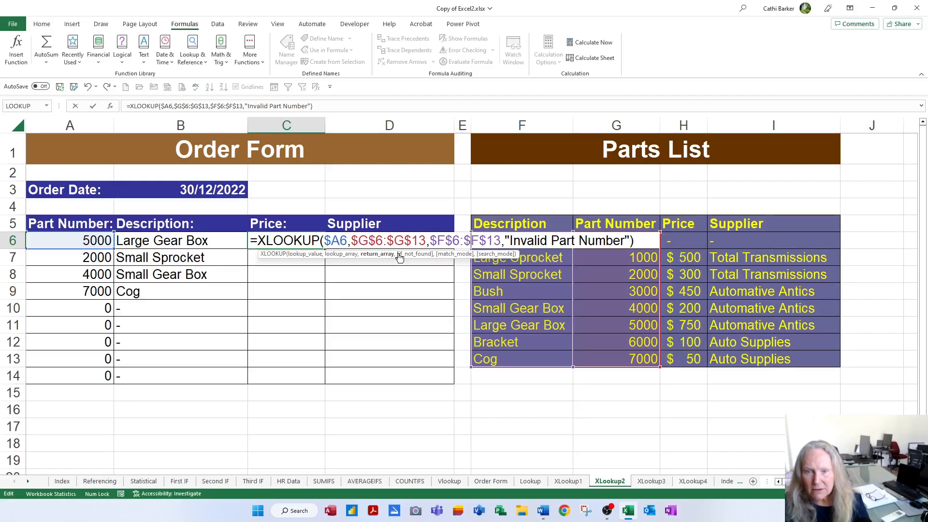
left_click(376, 241)
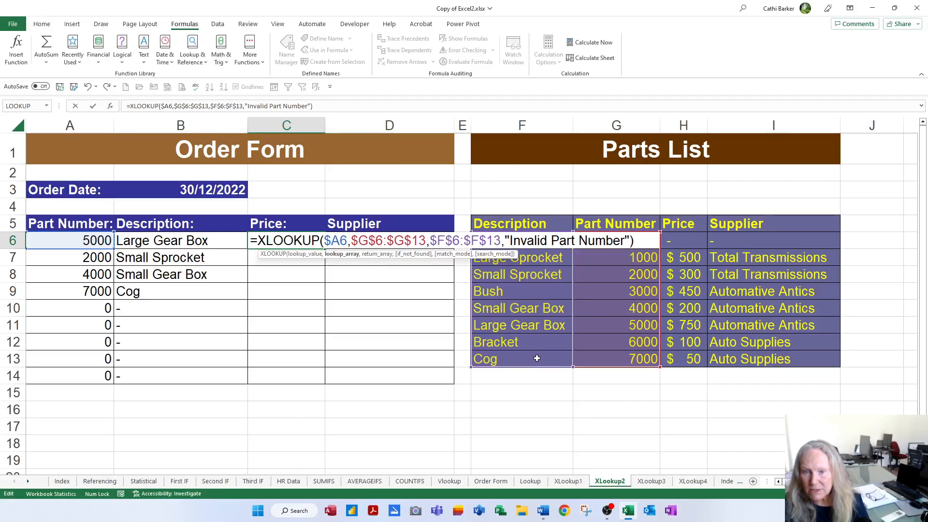
left_click_drag(534, 367, 675, 369)
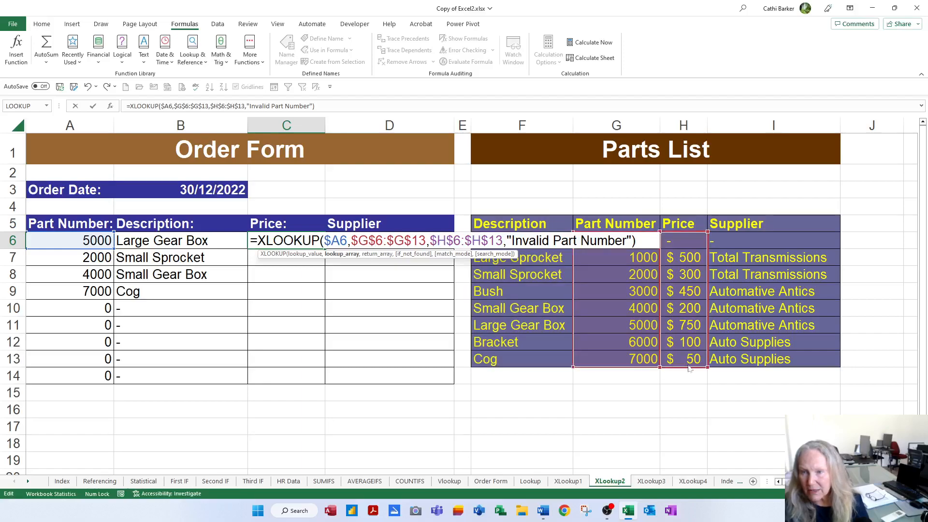
key("Return")
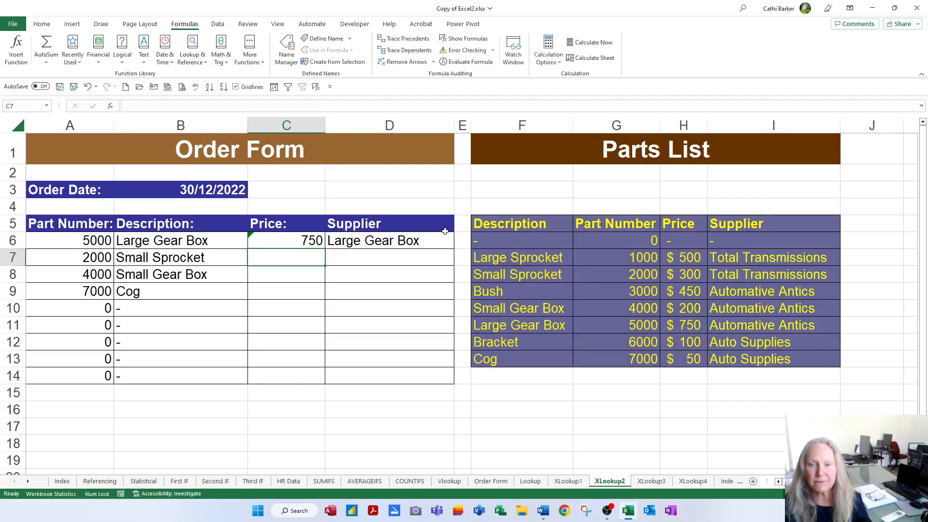
Move the return array of D6's XLOOKUP to the Supplier column range $I$6:$I$13
double_click(393, 246)
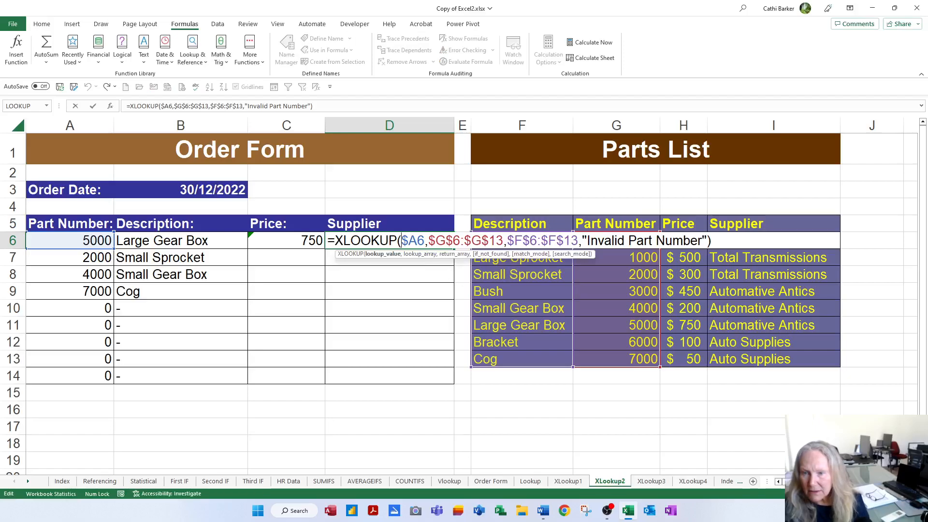
left_click(557, 241)
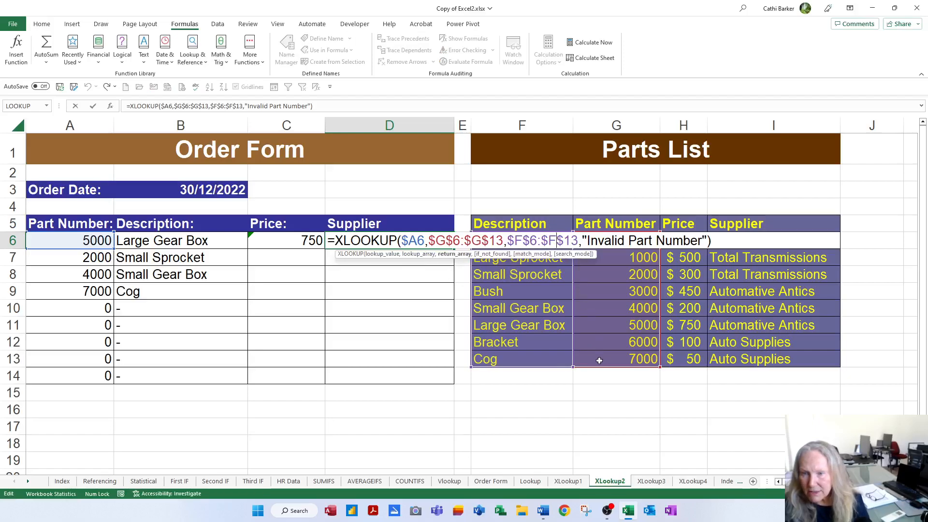
left_click_drag(549, 373, 762, 371)
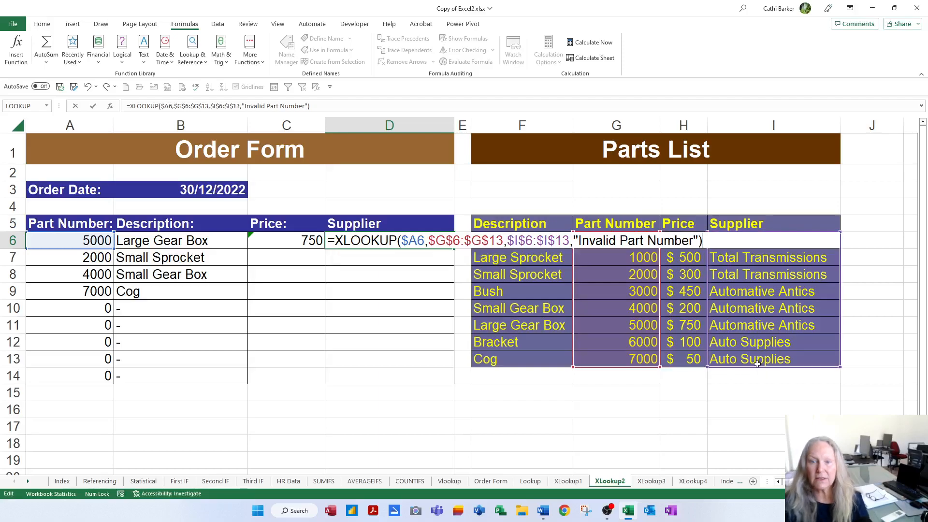
key("Return")
Fill the Price and Supplier formulas in C6:D6 down to row 14 of the XLookup2 order form
left_click_drag(274, 239, 389, 241)
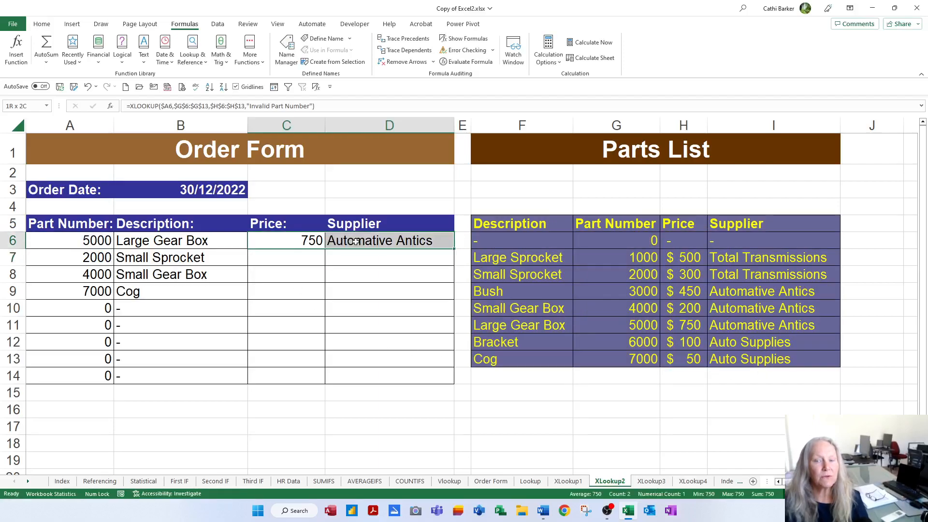
double_click(455, 249)
left_click(299, 241)
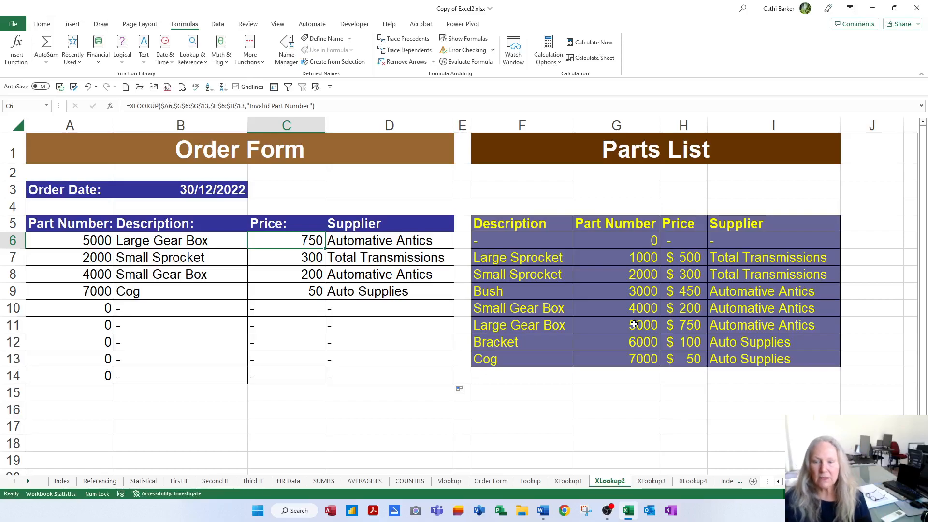
Open the XLookup3 sheet and enter part number 5000 in A6 of its order form
left_click(659, 482)
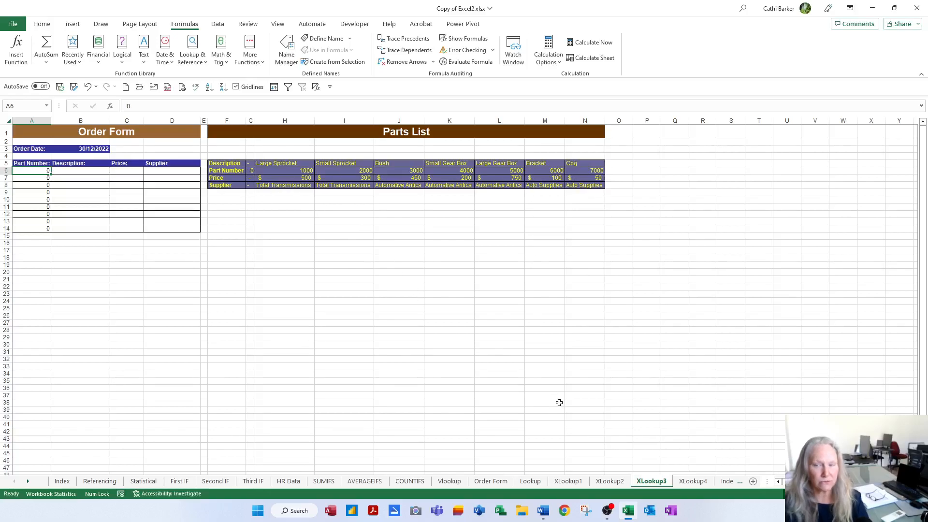
scroll(631, 387, "up", 3)
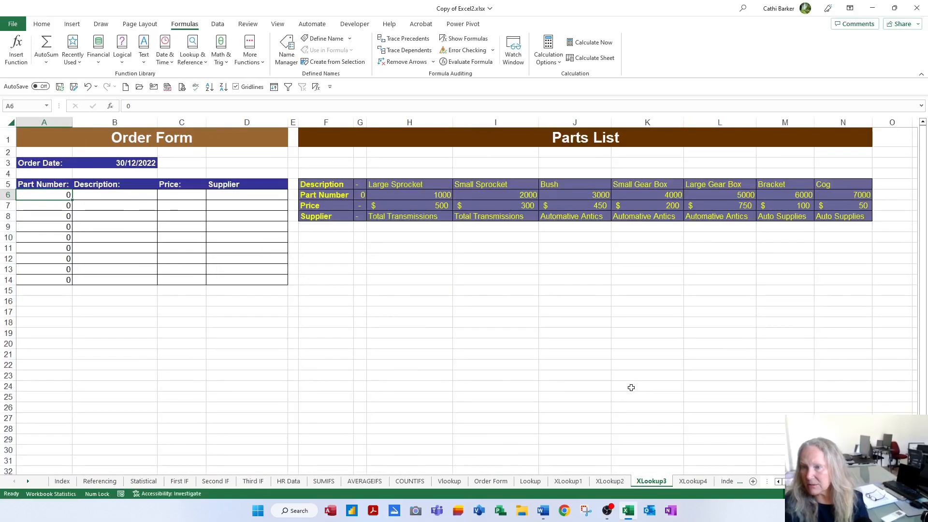
type("5000")
key("Tab")
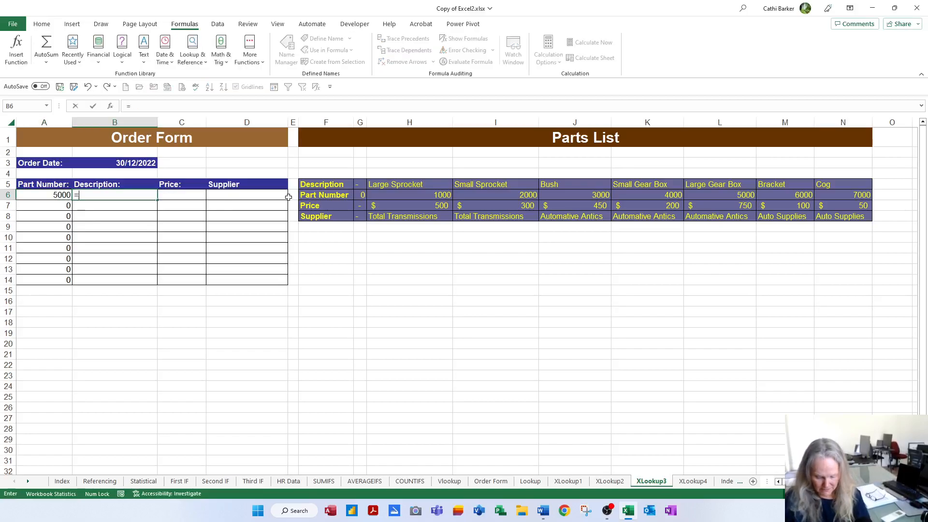
Start an XLOOKUP in B6 with lookup value $A6 and the Part Number row $G$6:$N$6 as lookup array
type("=x")
double_click(102, 214)
left_click(56, 196)
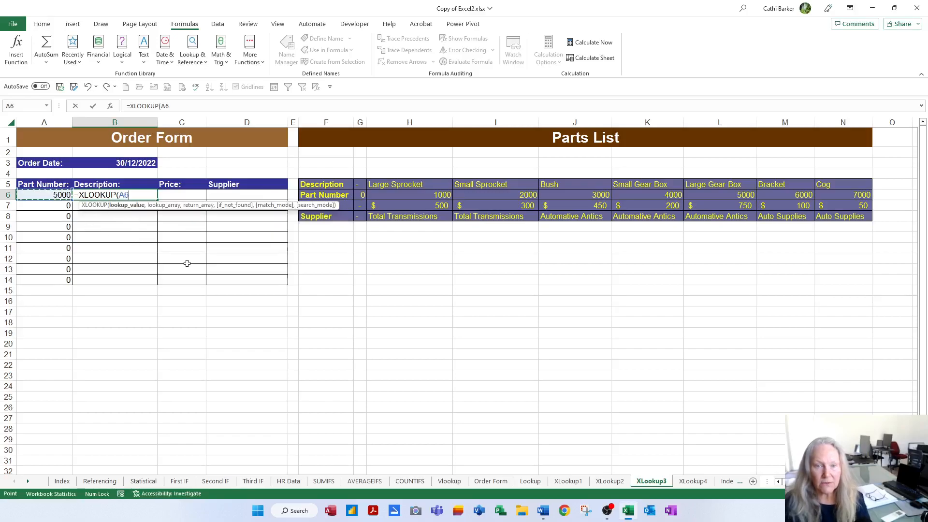
key("F4")
key("F4")
key("F4")
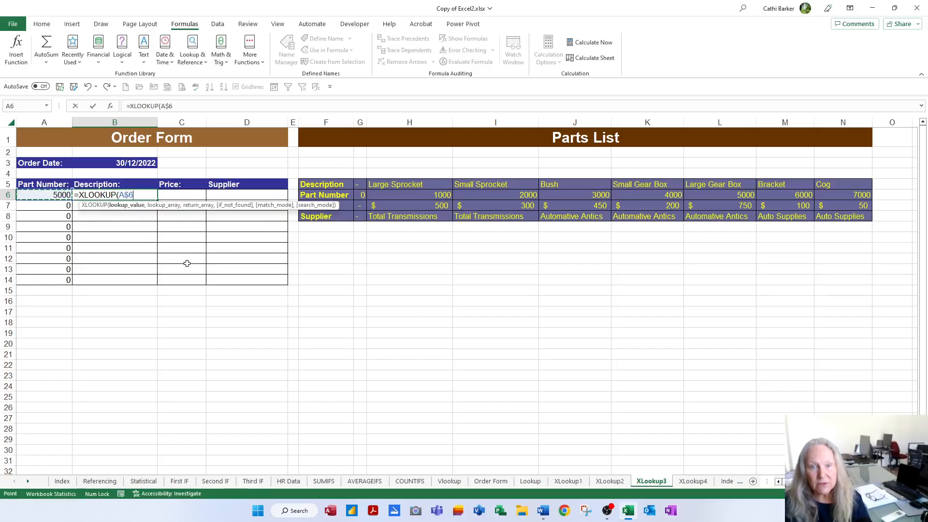
type(",")
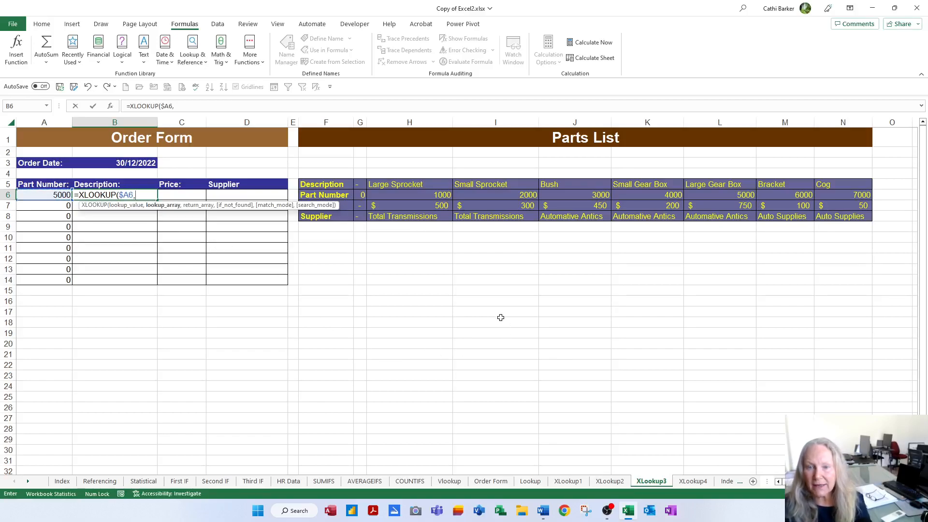
left_click_drag(361, 196, 871, 195)
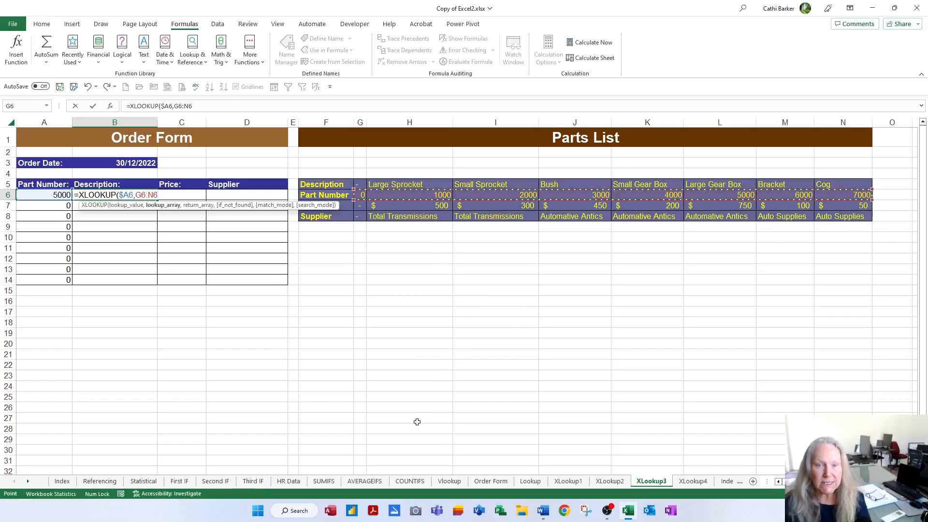
key("F4")
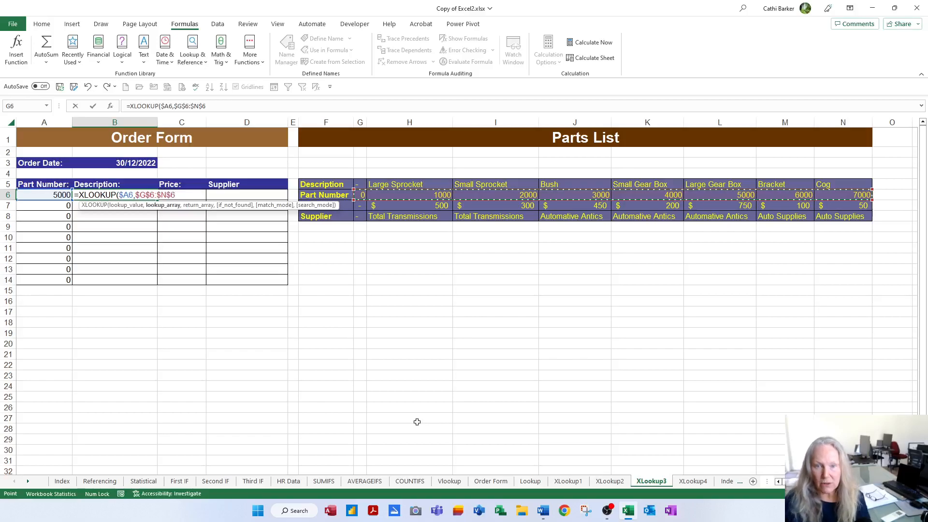
type(",")
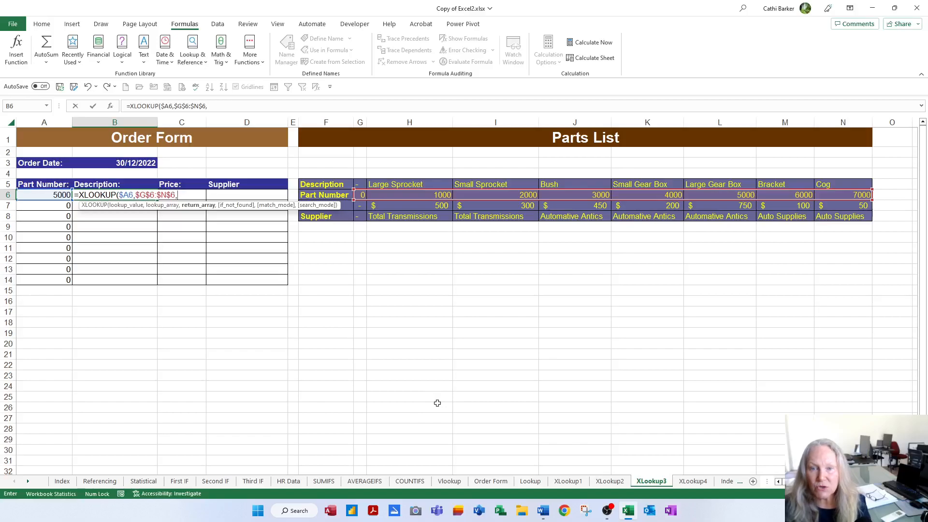
Complete B6's XLOOKUP with return array $G$5:$N$5 and the not-found text "Invalid", and fill it down to B14
left_click_drag(358, 185, 824, 185)
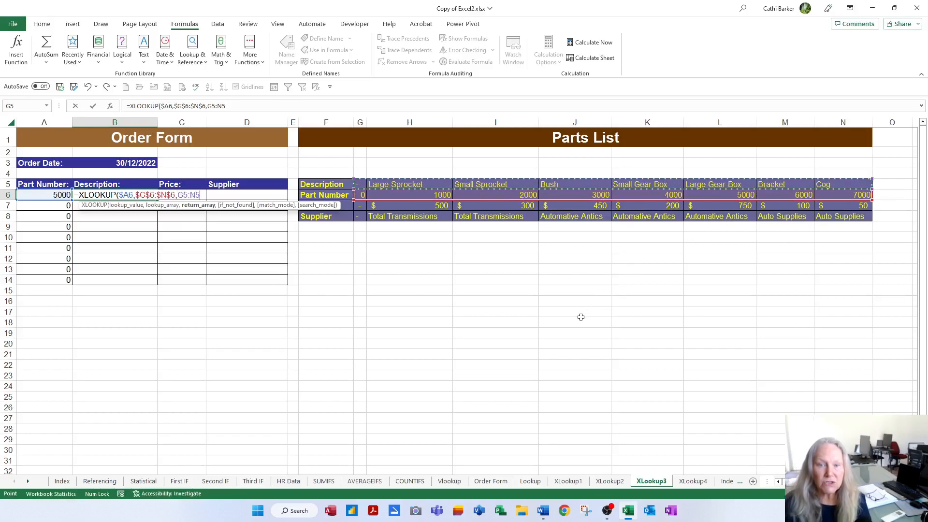
key("F4")
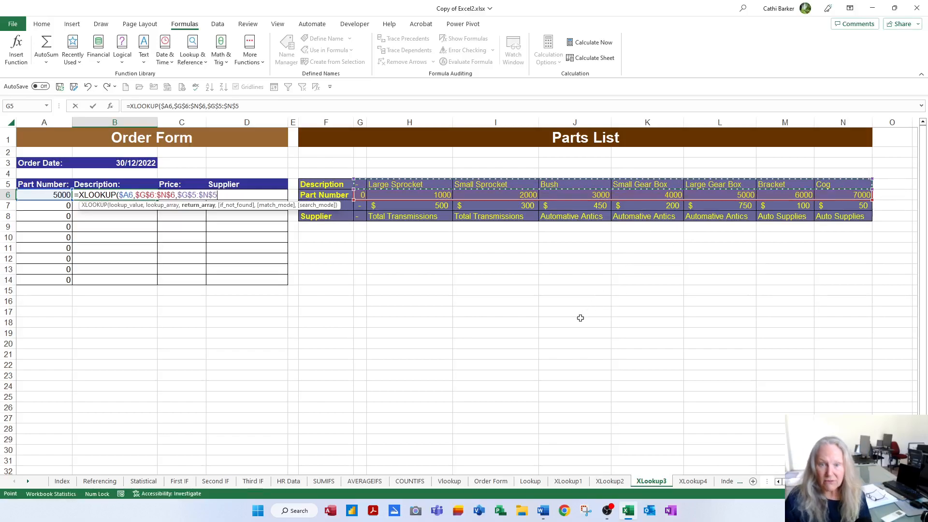
type(",")
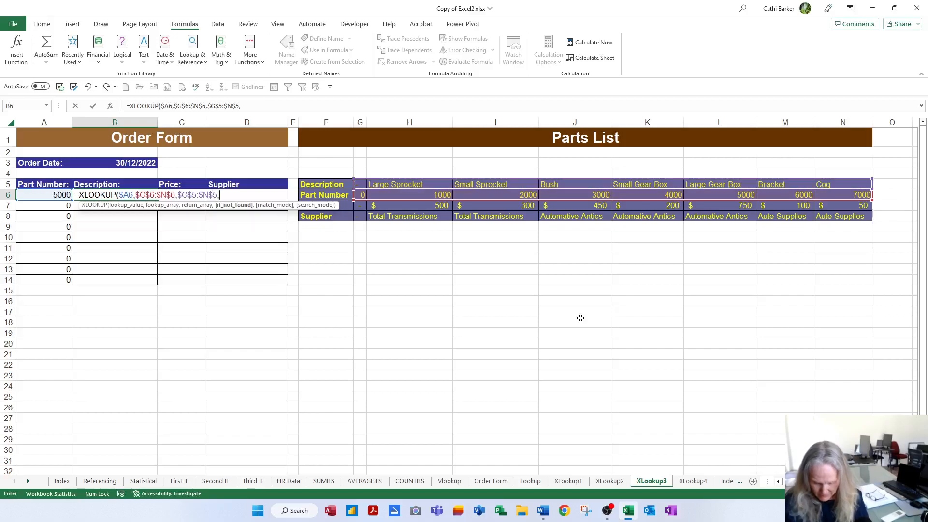
type("\"Invalid")
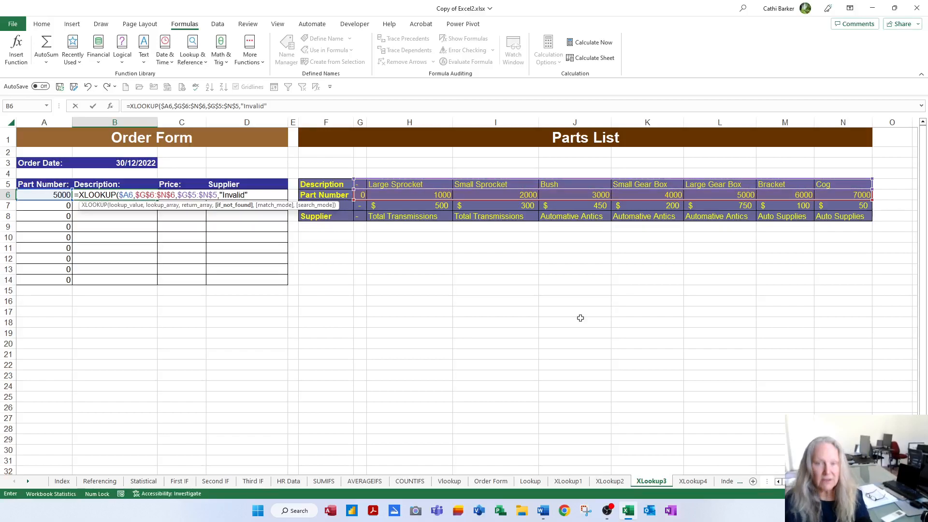
key("Return")
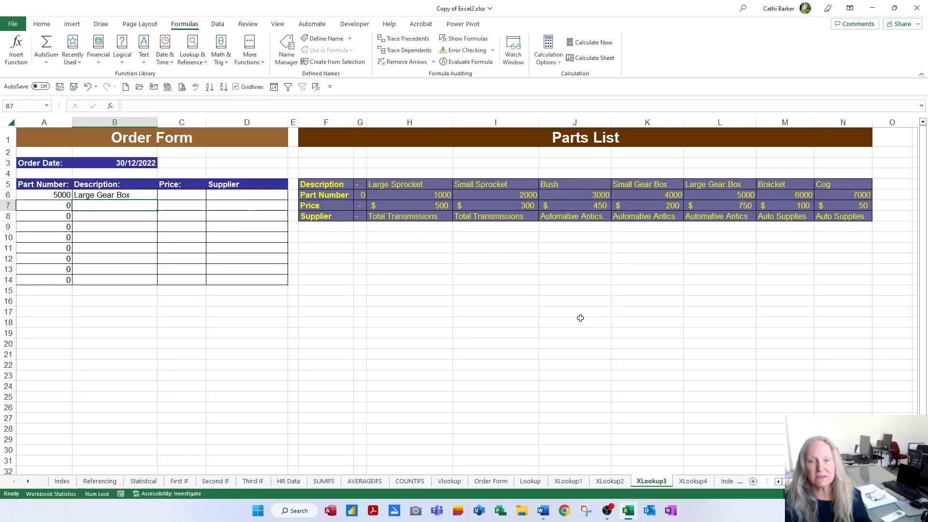
left_click(131, 195)
left_click_drag(157, 200, 159, 284)
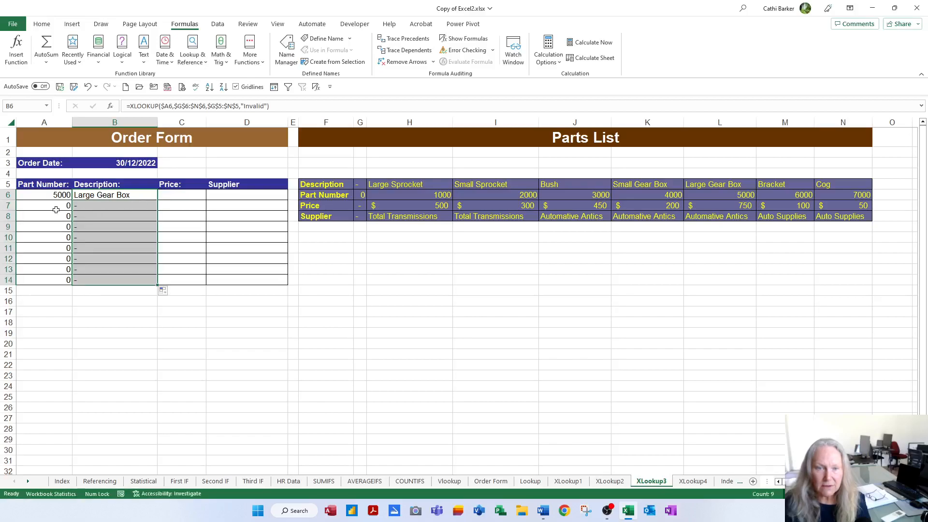
Enter part numbers 2000 and 8000 in A7 and A8 of the XLookup3 order form
left_click(66, 203)
type("2000")
key("Return")
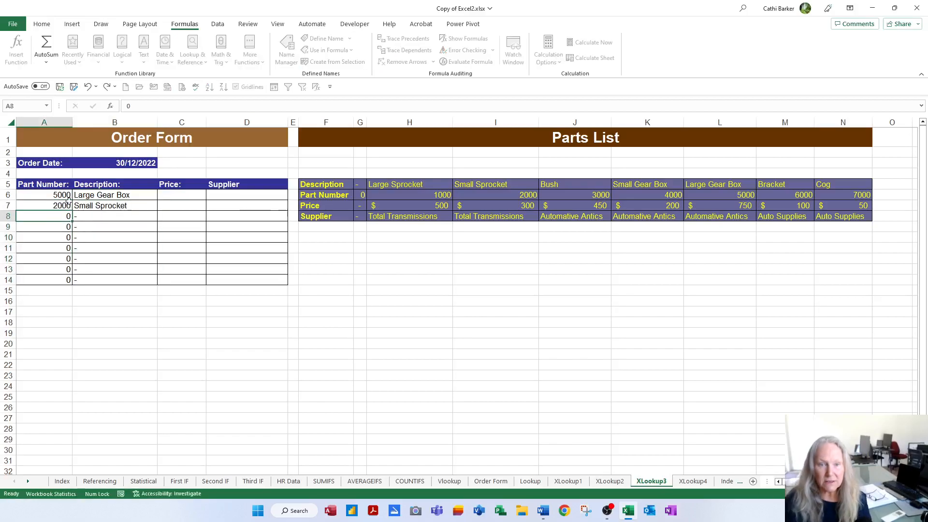
type("8000")
key("Return")
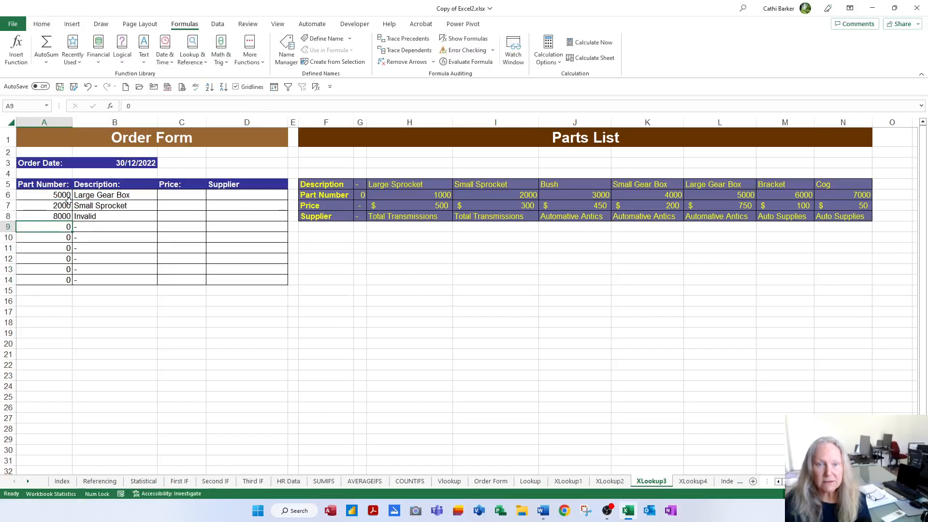
Replace the part number in A8 of the XLookup3 order form with 6000
key("Up")
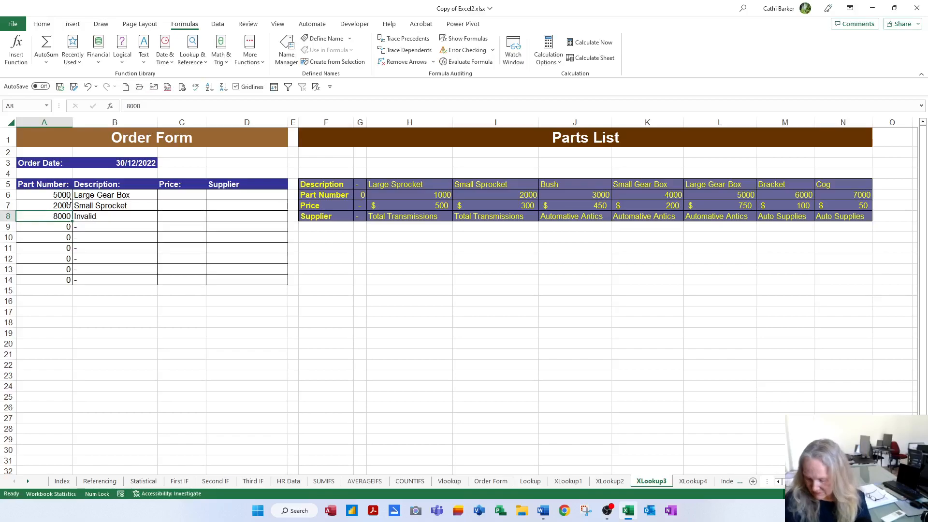
type("6000")
key("Return")
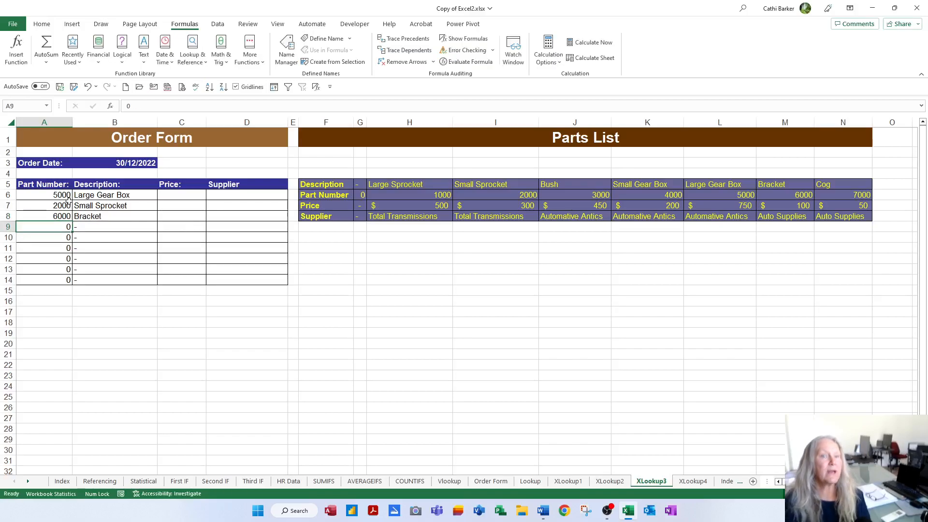
Fill the XLOOKUP formula on XLookup3 from B6 across to Price cell C6 and Supplier cell D6
left_click(124, 196)
left_click_drag(157, 199, 249, 199)
left_click(177, 195)
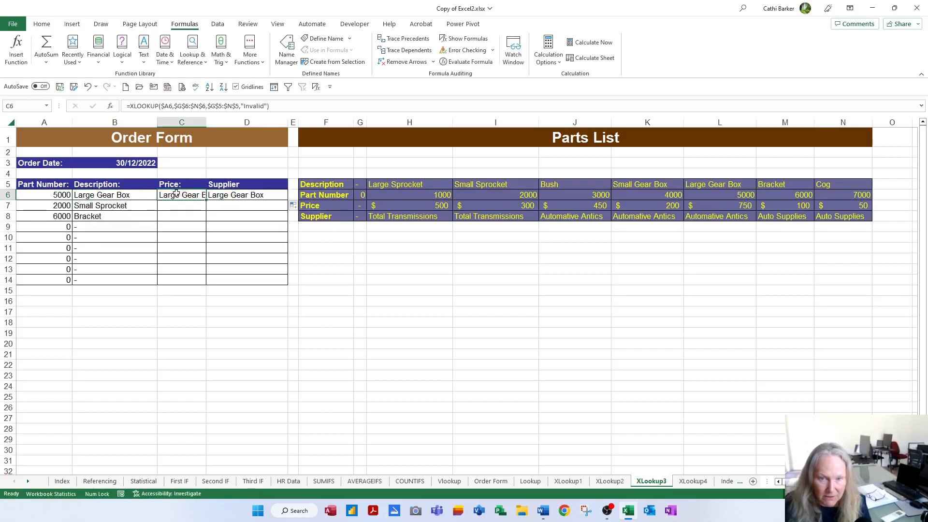
Move the return array of C6's XLOOKUP to the Price row range $G$7:$N$7
double_click(177, 196)
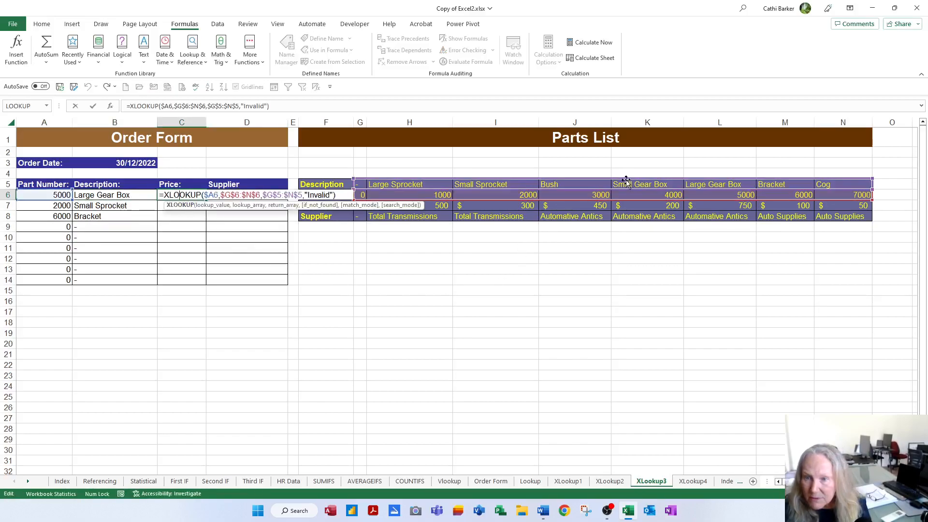
left_click_drag(627, 183, 624, 205)
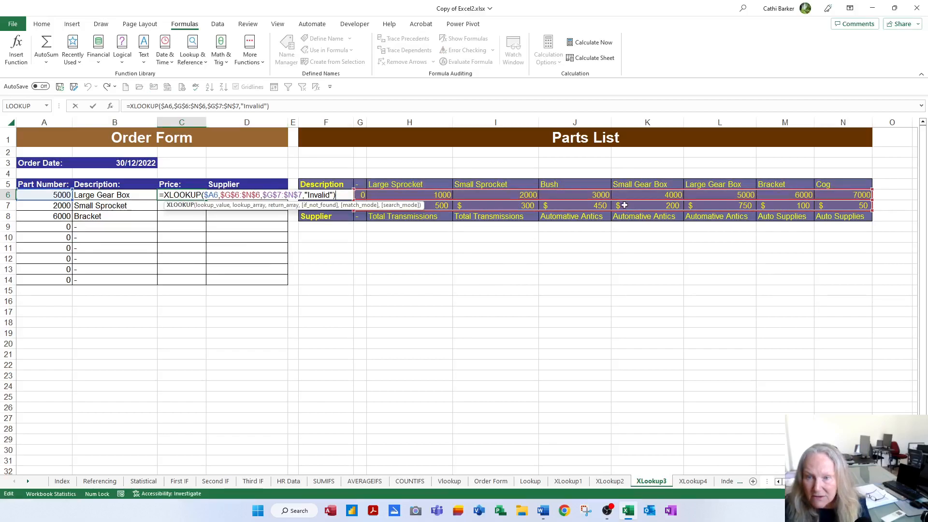
key("Return")
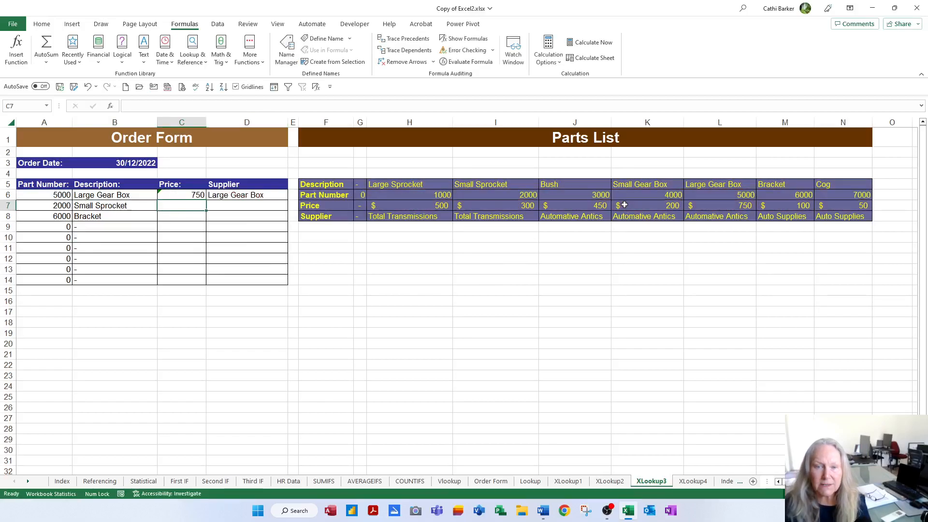
Move the return array of D6's XLOOKUP to the Supplier row of the XLookup3 parts list
double_click(253, 196)
left_click_drag(548, 189, 550, 221)
key("Return")
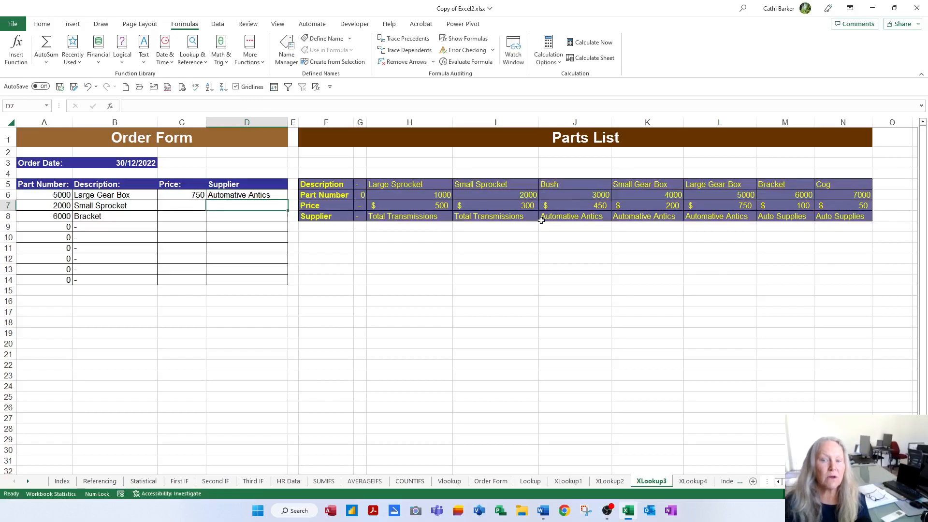
Fill the Price and Supplier formulas in C6:D6 down the XLookup3 order form to row 14
left_click_drag(182, 195, 244, 202)
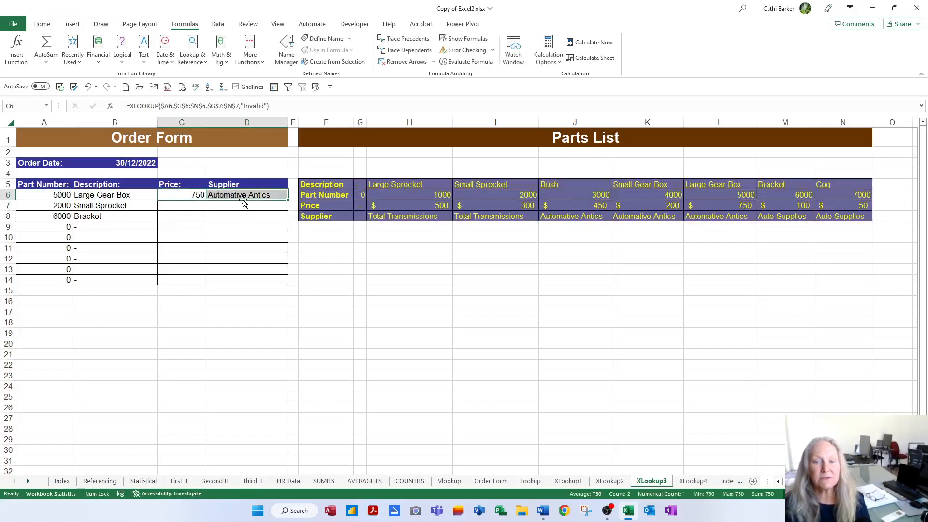
double_click(288, 199)
left_click(182, 194)
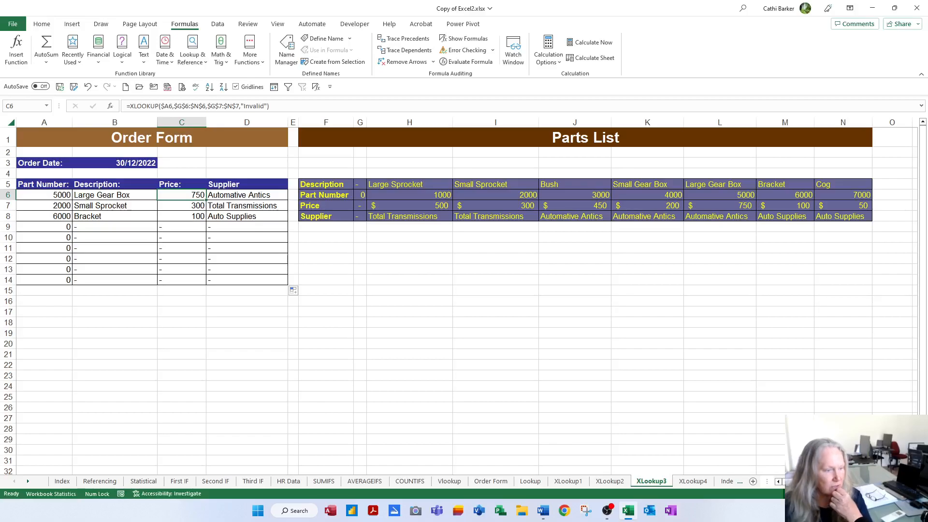
On the XLookup4 sheet, start an XLOOKUP formula in Grade cell C2 with Result cell B2 as the lookup value
left_click(696, 483)
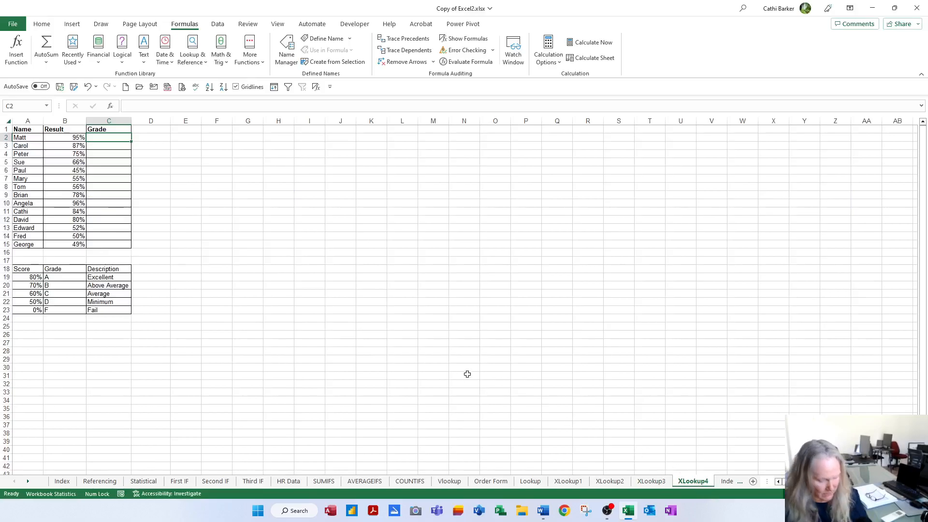
scroll(540, 380, "up", 5)
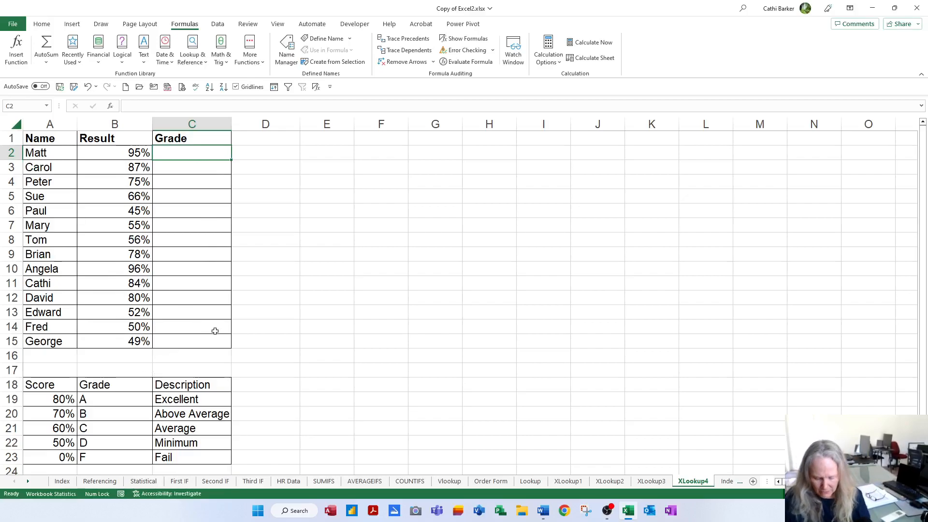
type("=sl")
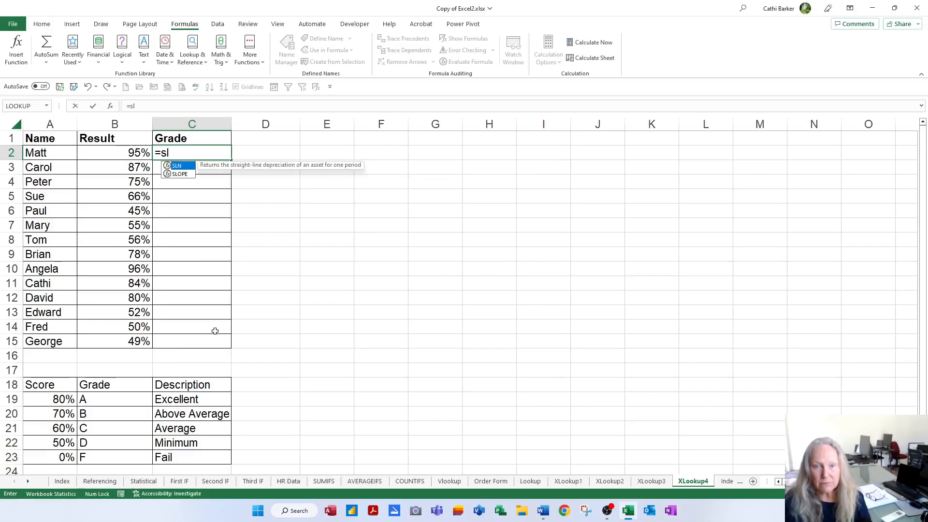
key("BackSpace")
key("BackSpace")
type("xl")
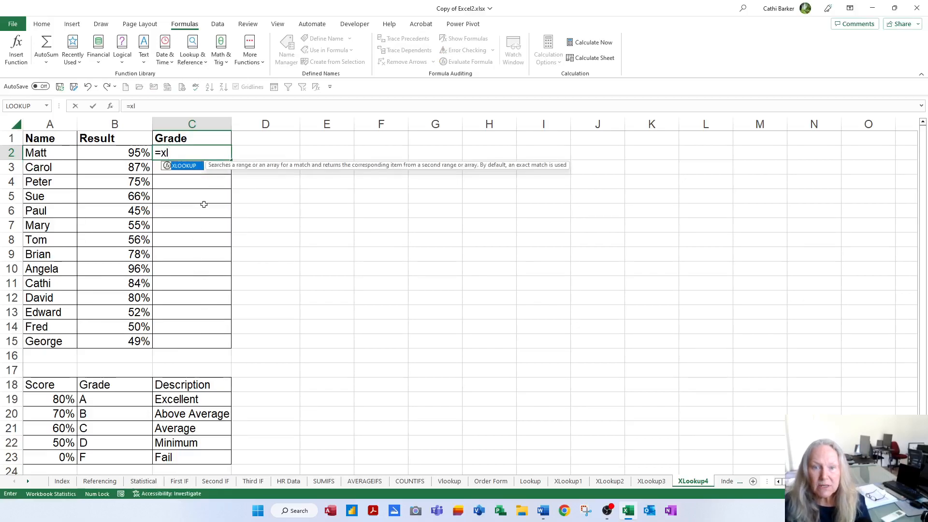
double_click(185, 166)
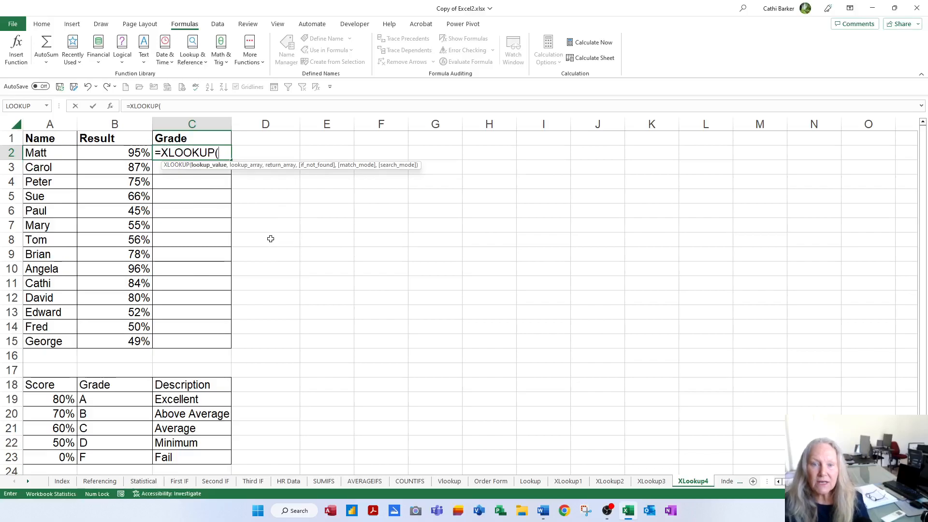
left_click(123, 153)
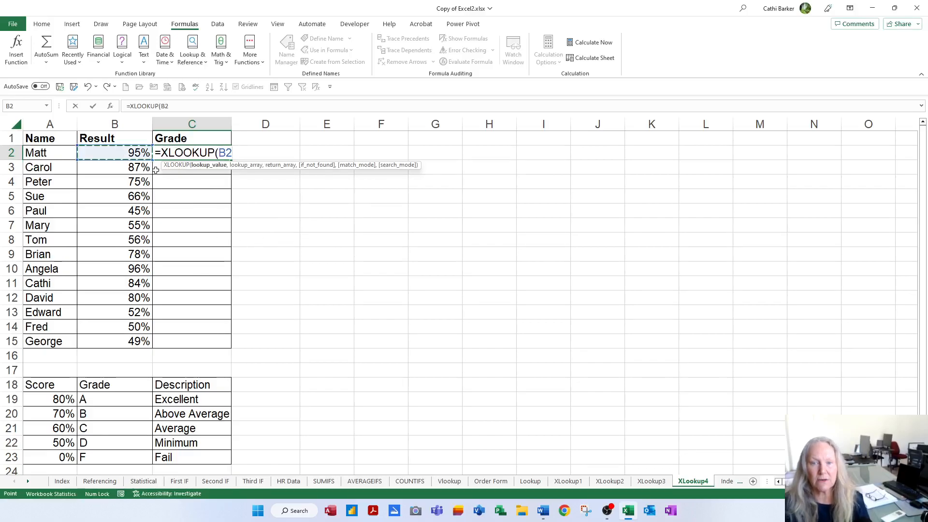
type(",")
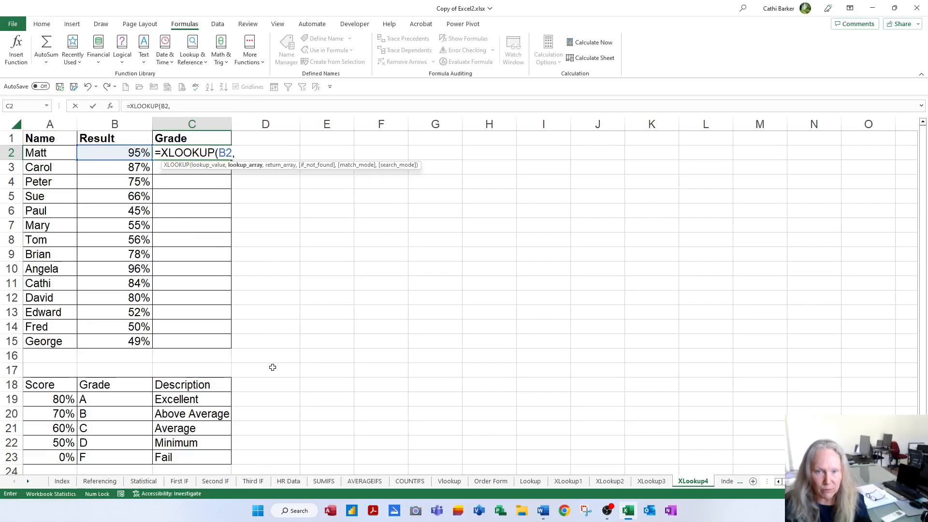
Set the formula's lookup array to the scores $A$19:$A$23 and its return array to the grades $B$19:$B$23
left_click(54, 398)
left_click_drag(54, 398, 68, 458)
key("F4")
type(",")
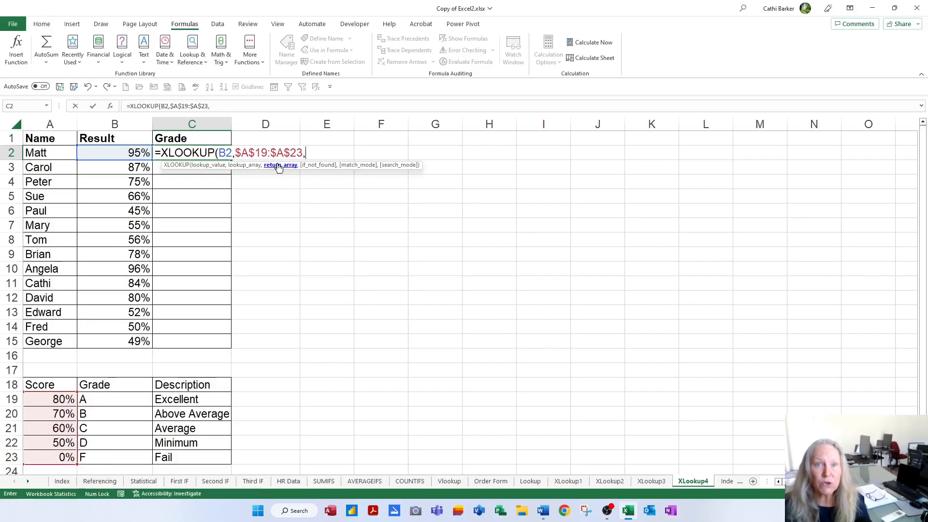
left_click_drag(116, 396, 117, 456)
key("F4")
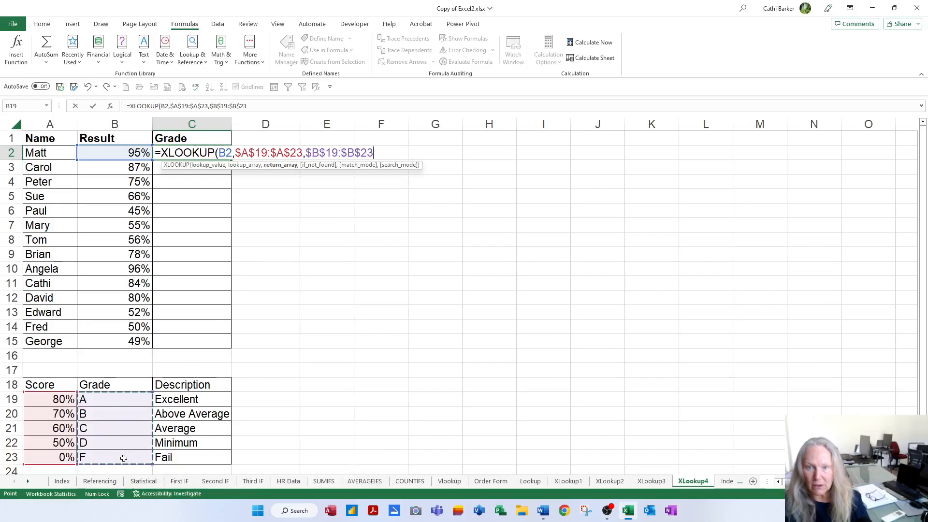
Leave the if_not_found argument empty, set the match mode to -1 (exact match or next smaller item), and complete the C2 formula
type(",")
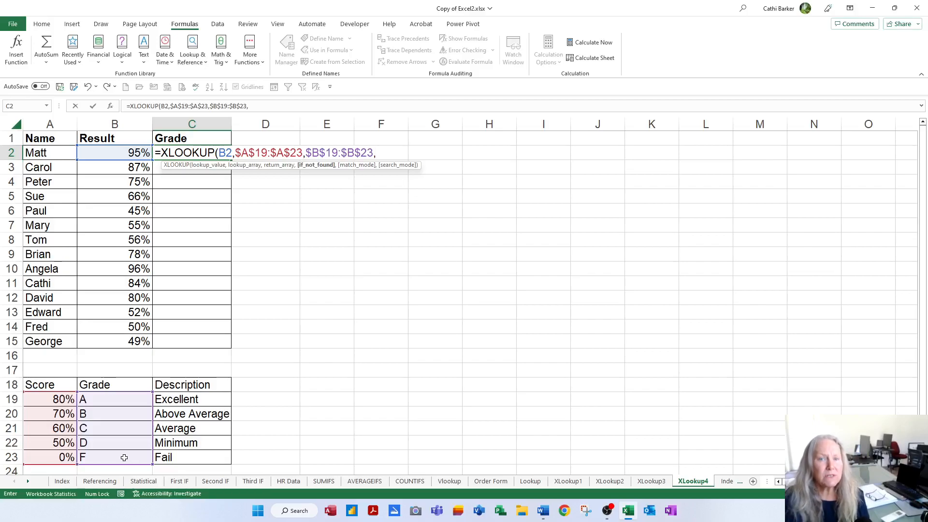
type(",")
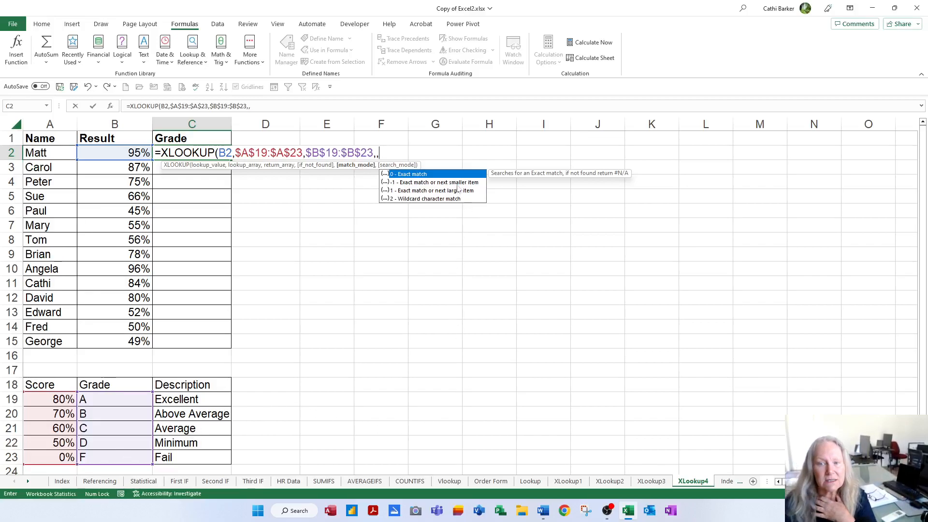
double_click(402, 182)
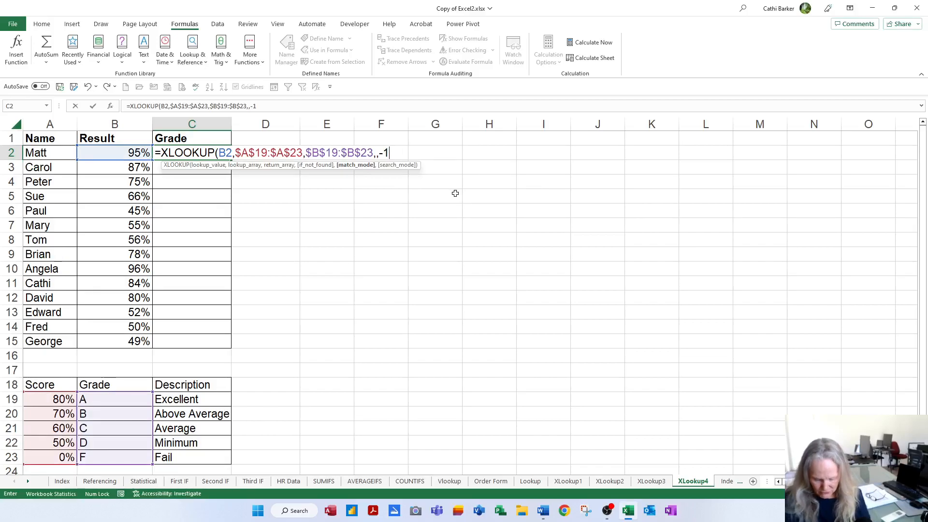
type(",")
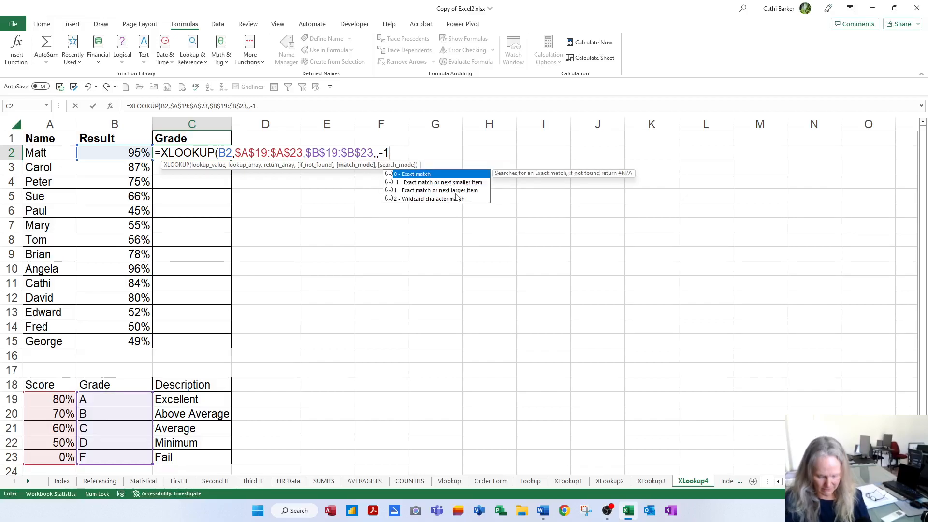
key("BackSpace")
type(")")
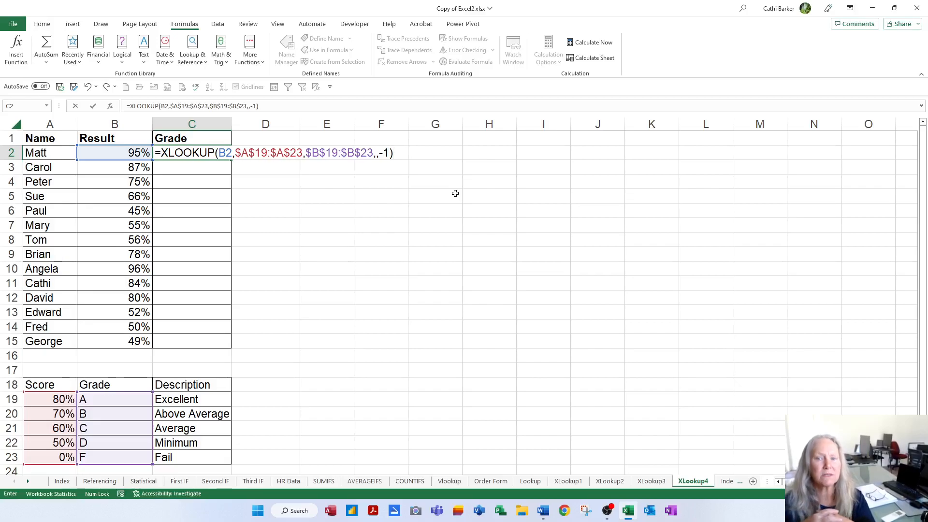
key("Return")
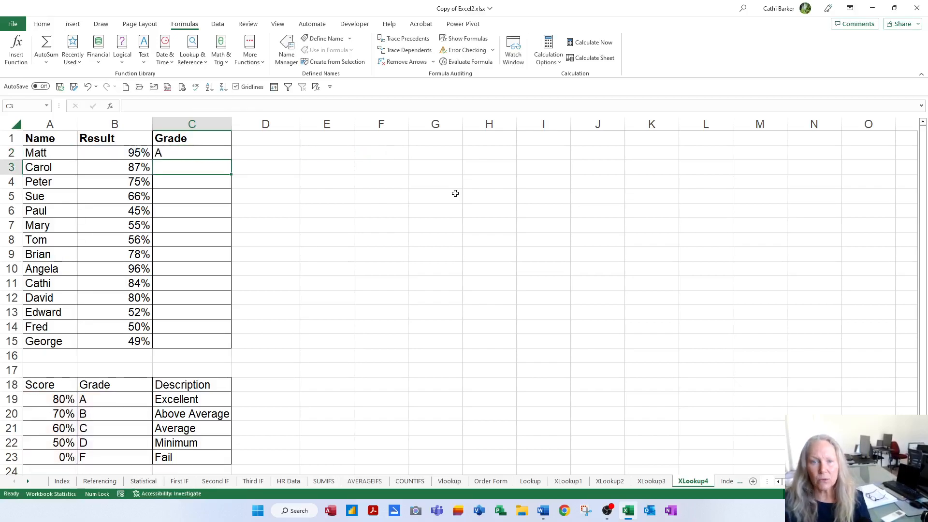
Fill the XLOOKUP formula in C2 down the Grade column to C15
left_click(191, 153)
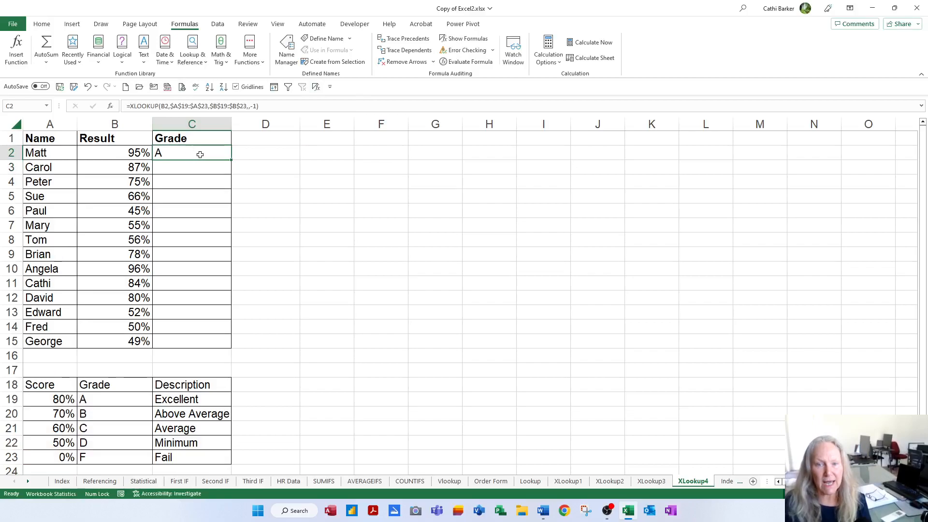
double_click(232, 161)
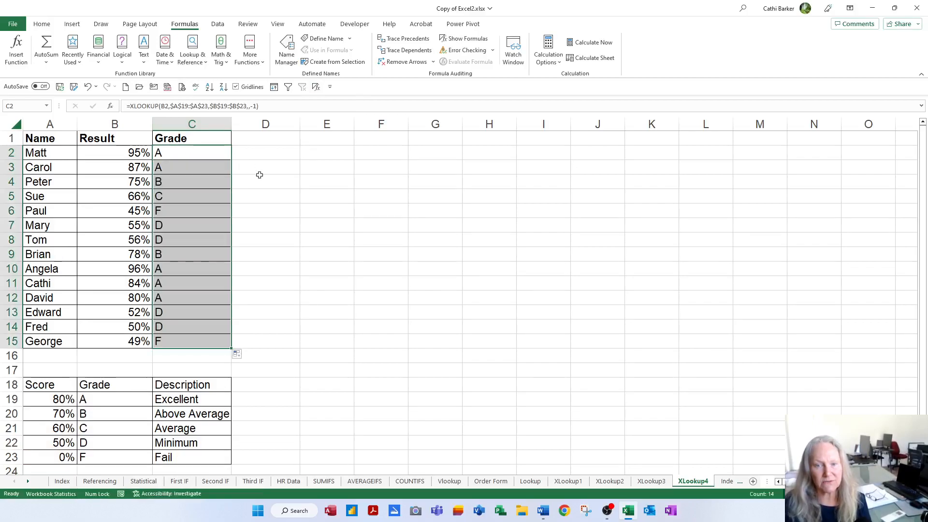
left_click(197, 155)
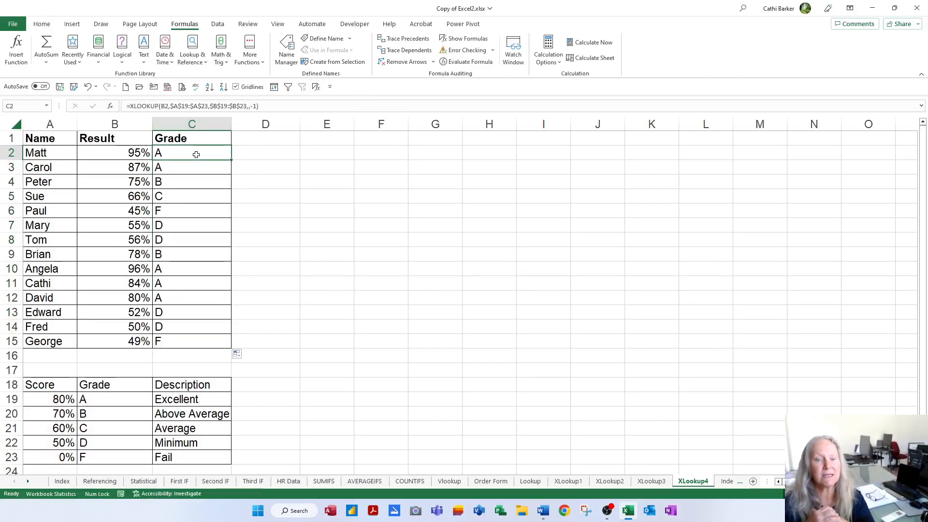